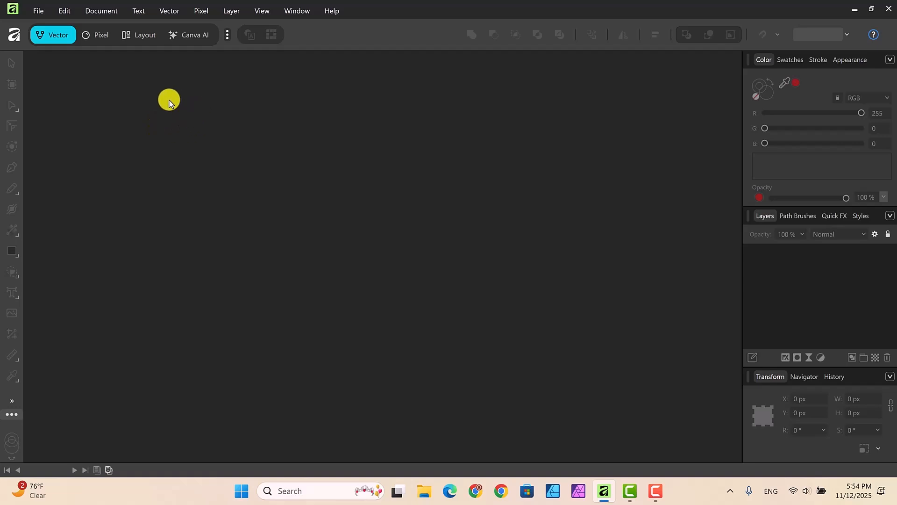
Step: Create a new landscape document from the Legal preset, 14 in wide and 8.5 in high
left_click(39, 14)
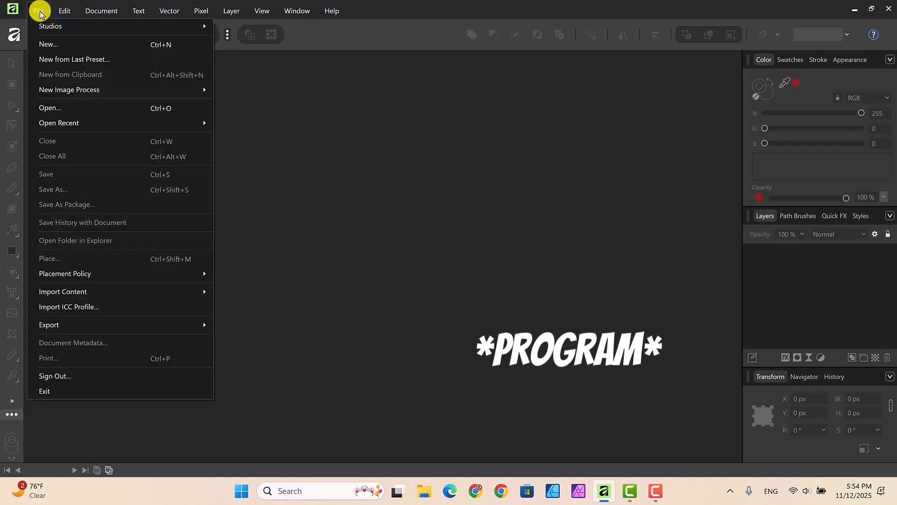
left_click(45, 43)
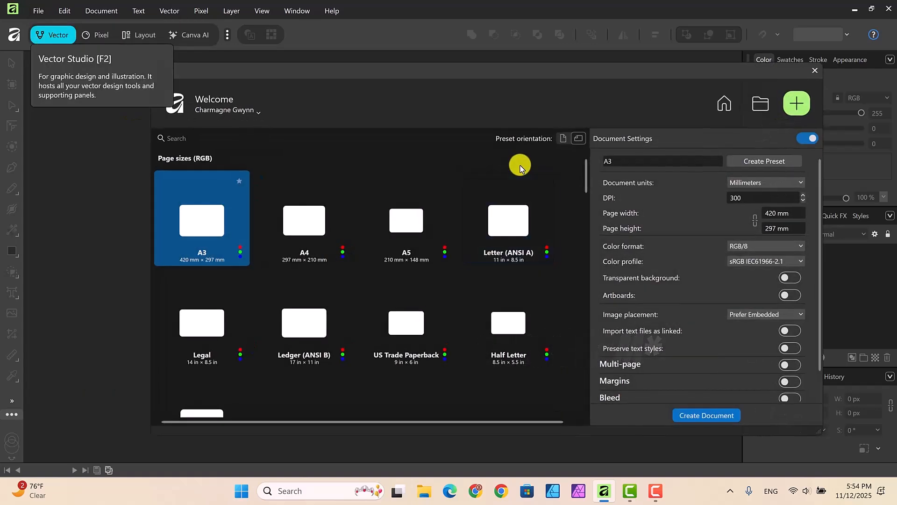
left_click(201, 325)
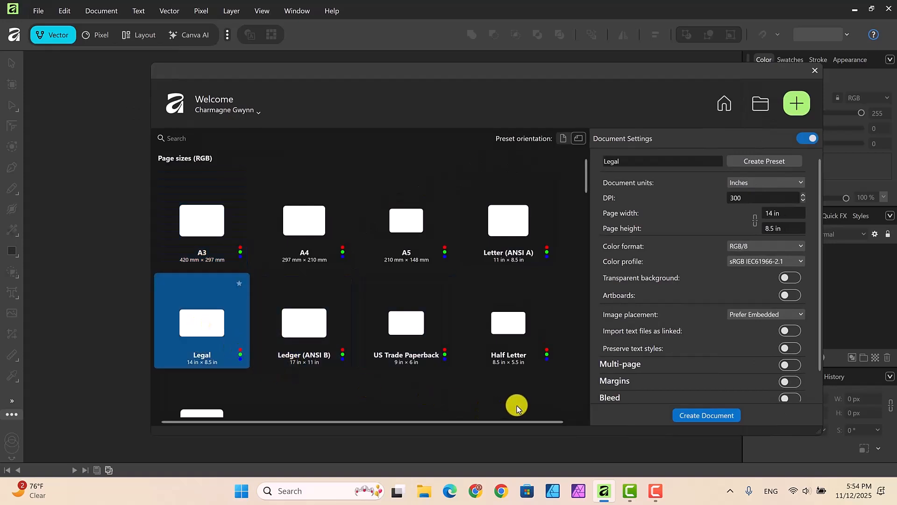
left_click(701, 416)
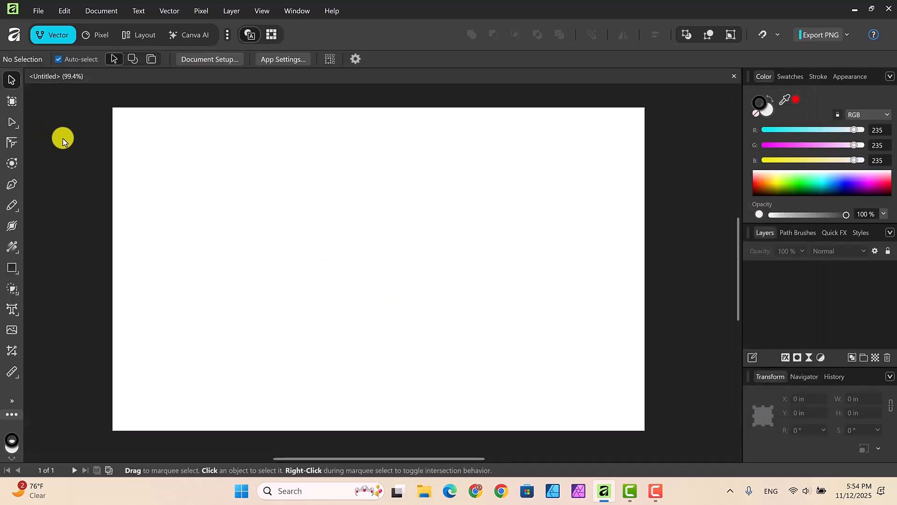
Step: Activate the Pen tool and enable its rubber band mode
left_click(12, 185)
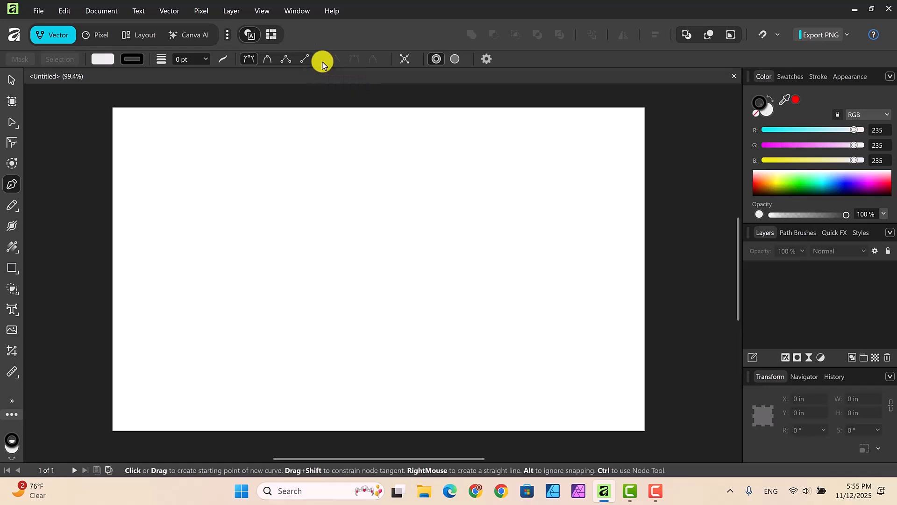
left_click(487, 61)
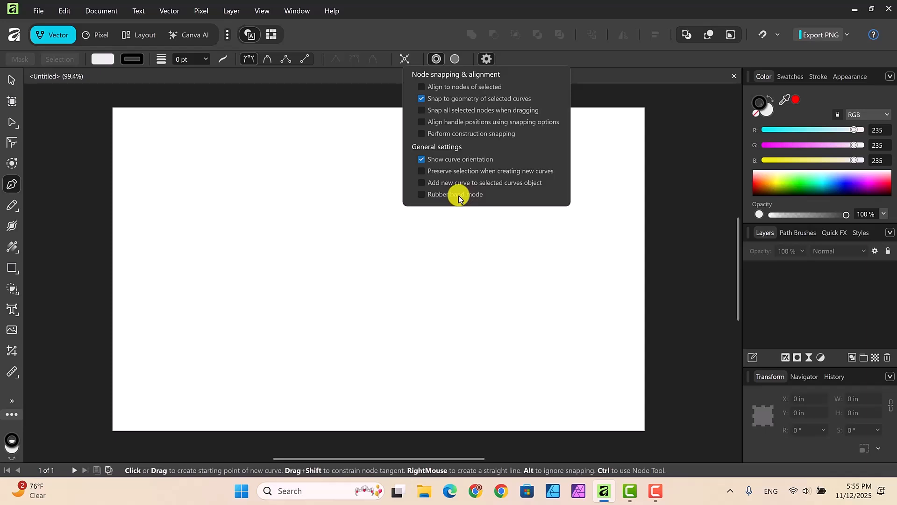
left_click(421, 193)
left_click(671, 214)
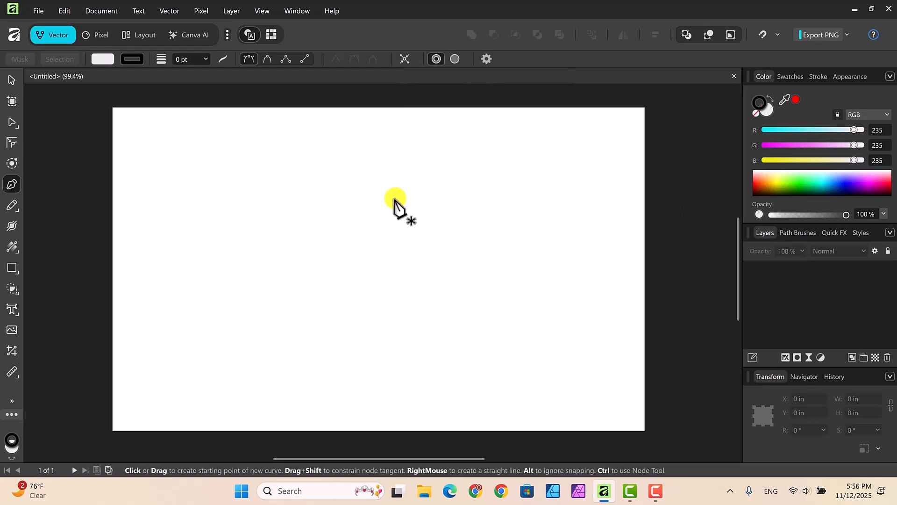
Step: Draw the upper part of a zigzag tree curve with the Pen tool, starting with a small curl and winding down through smooth bends
left_click(314, 202)
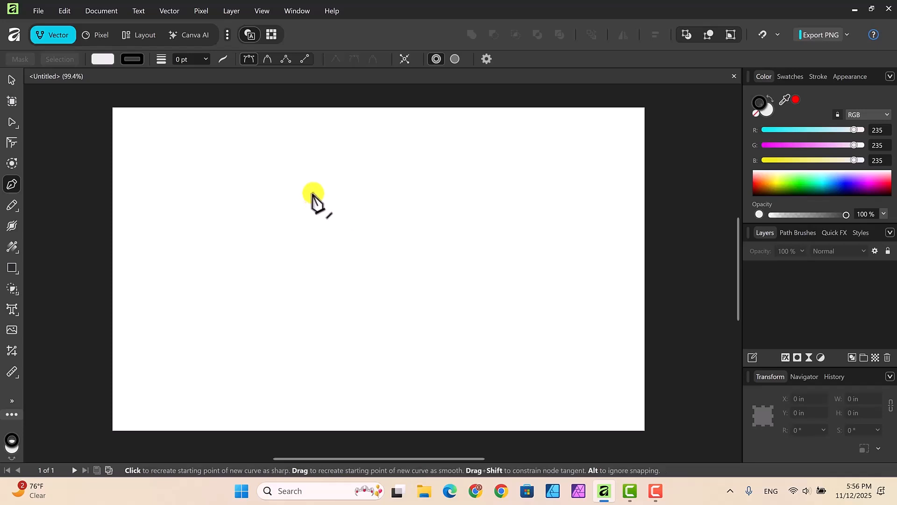
left_click_drag(313, 193, 319, 183)
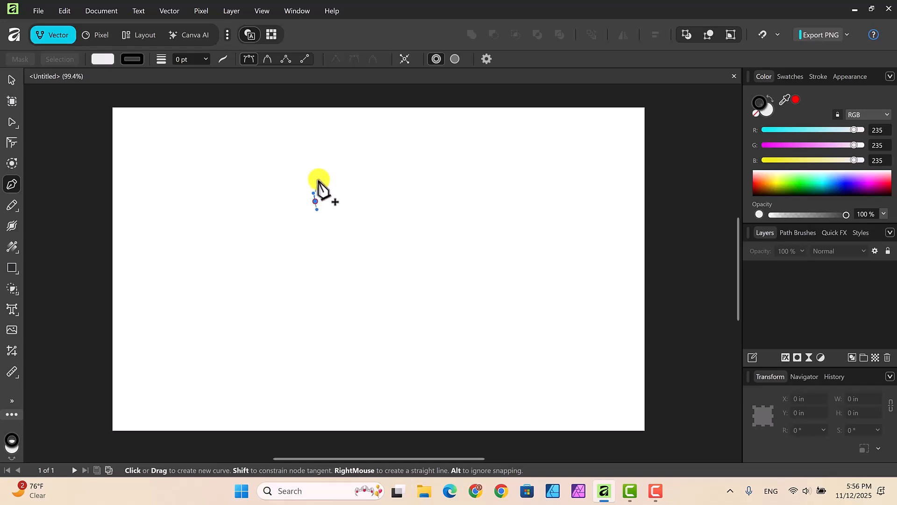
left_click_drag(320, 180, 355, 187)
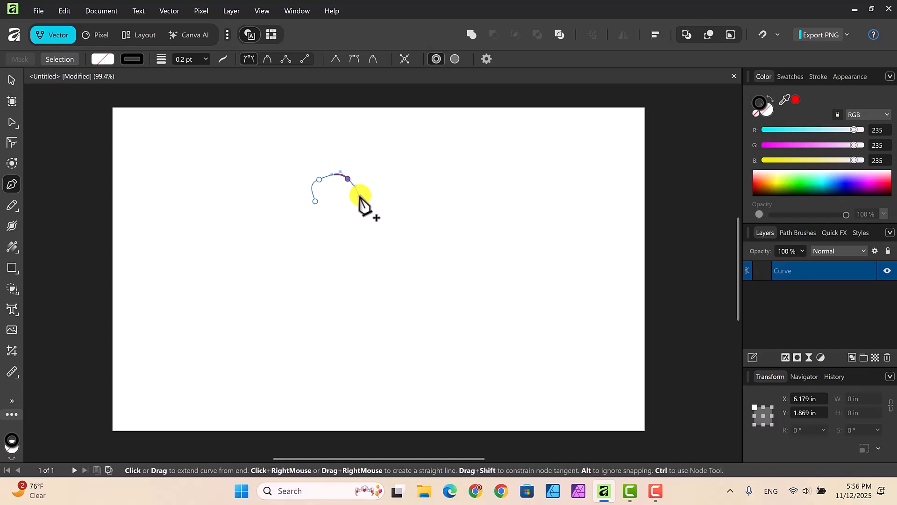
left_click_drag(361, 199, 355, 211)
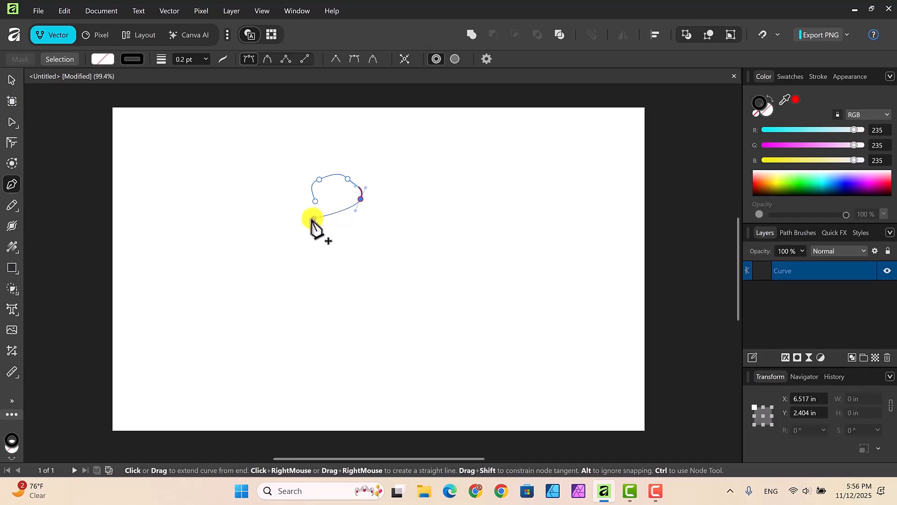
left_click_drag(313, 219, 296, 250)
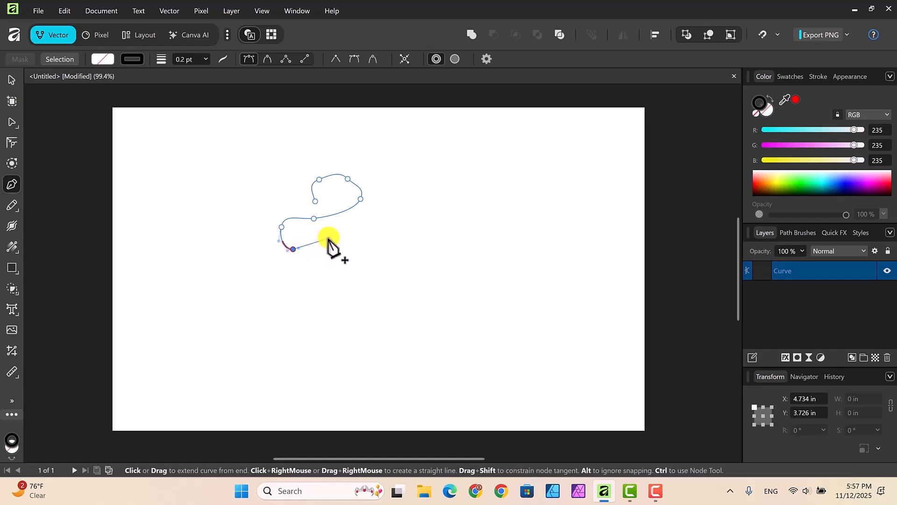
left_click_drag(343, 225, 388, 253)
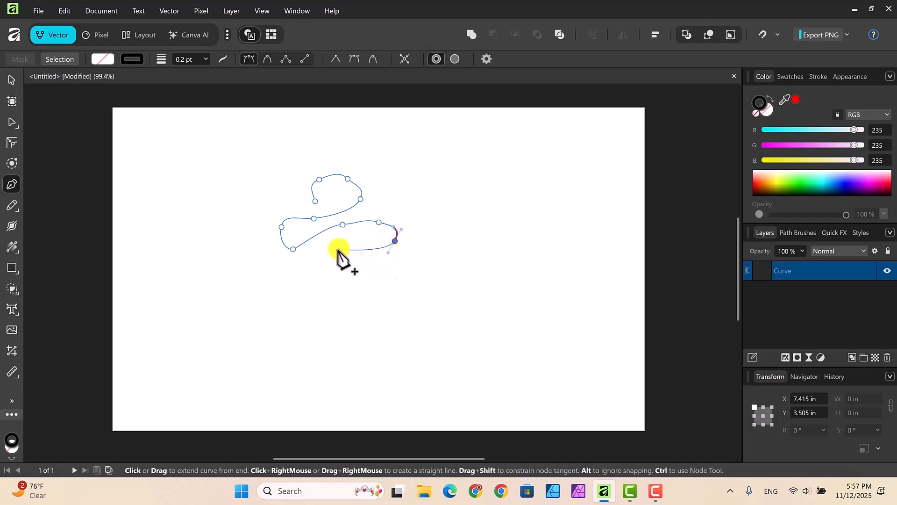
left_click_drag(337, 248, 330, 251)
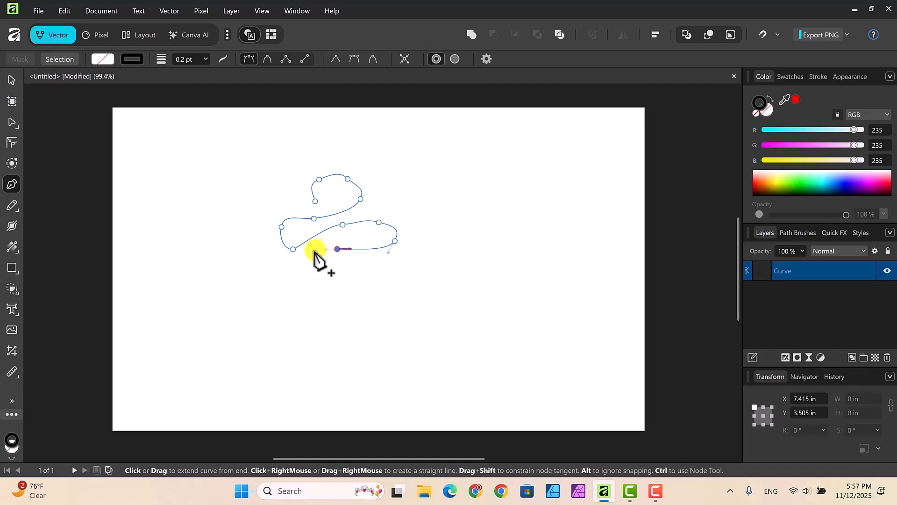
Step: Continue the curve downward in widening smooth bends, end it in a small spiral at the tree's lower left, and finish the open path
left_click_drag(295, 260, 315, 296)
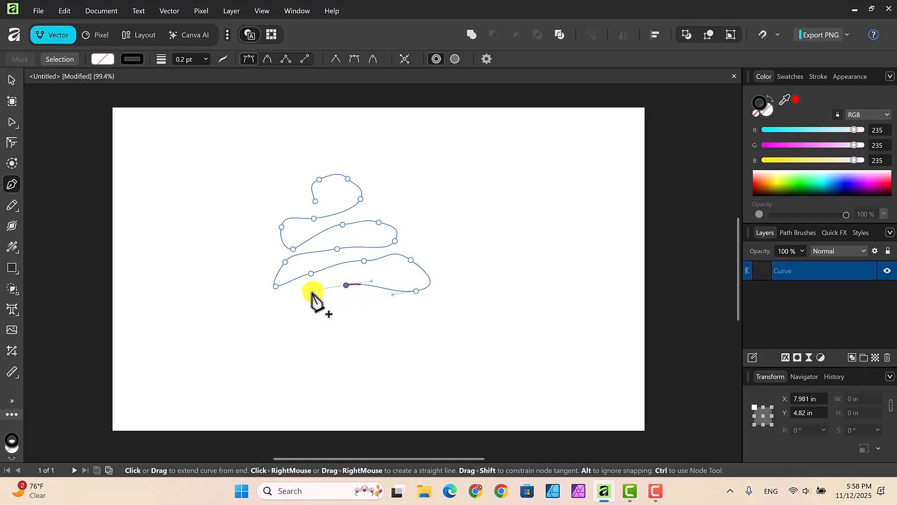
left_click_drag(256, 303, 291, 328)
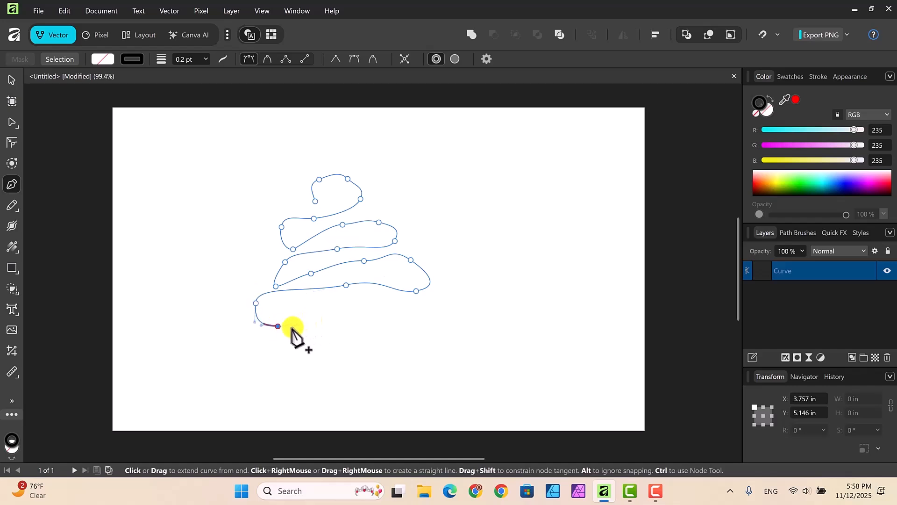
left_click_drag(341, 305, 431, 354)
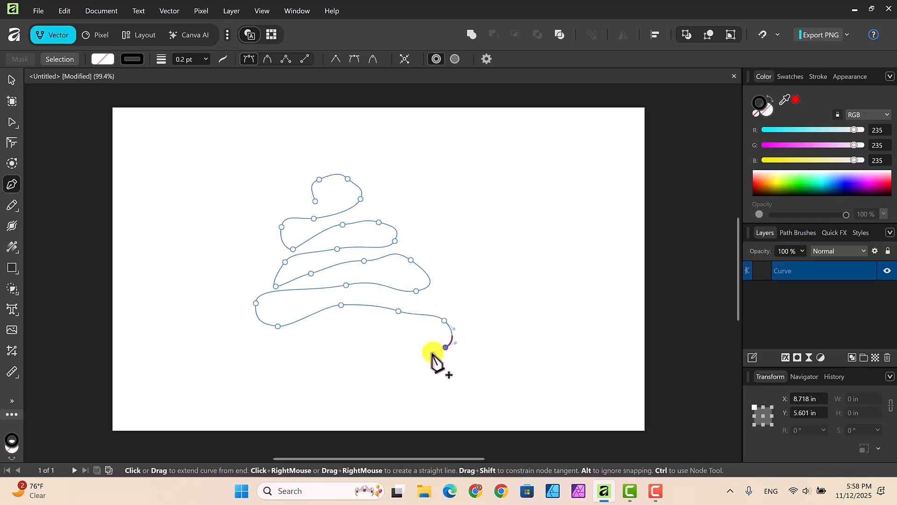
left_click_drag(393, 332, 287, 358)
left_click_drag(287, 357, 267, 362)
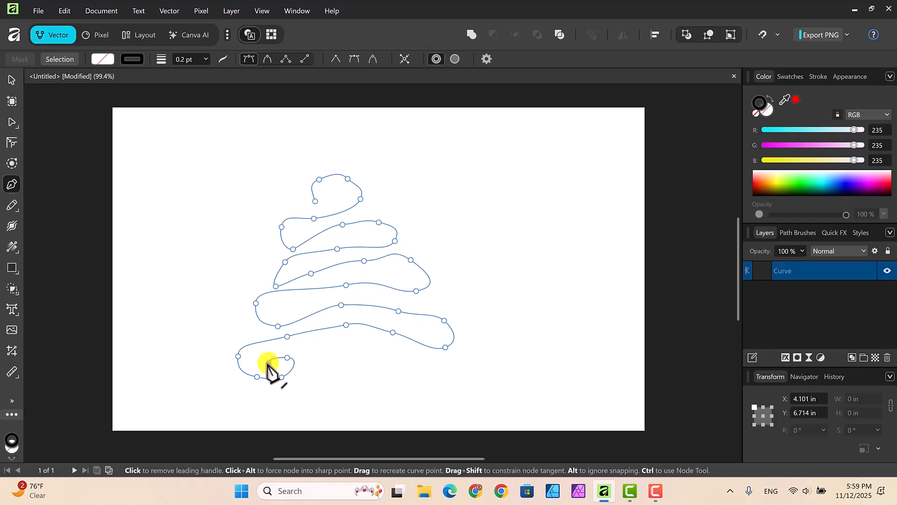
key("Escape")
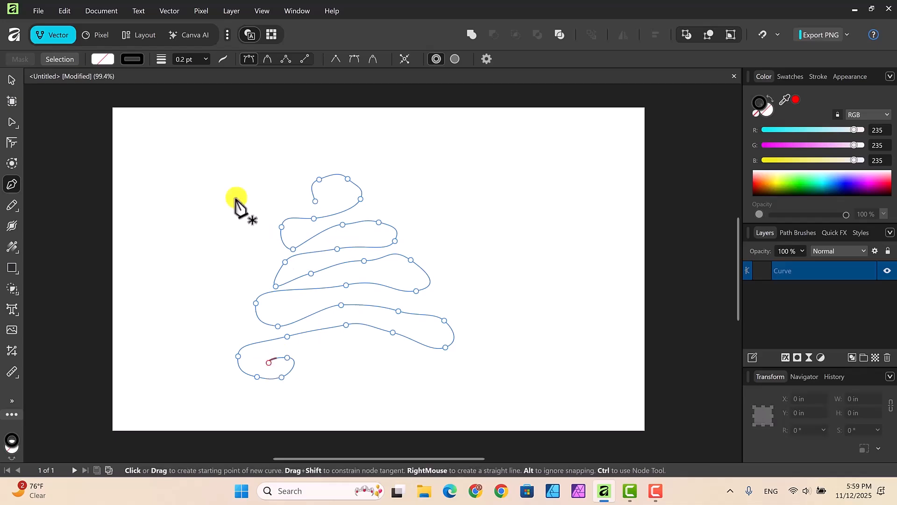
Step: Shrink the tree curve to about 5.18 × 4.74 in and move it to about X 4.13 in, Y 1.61 in
left_click(11, 81)
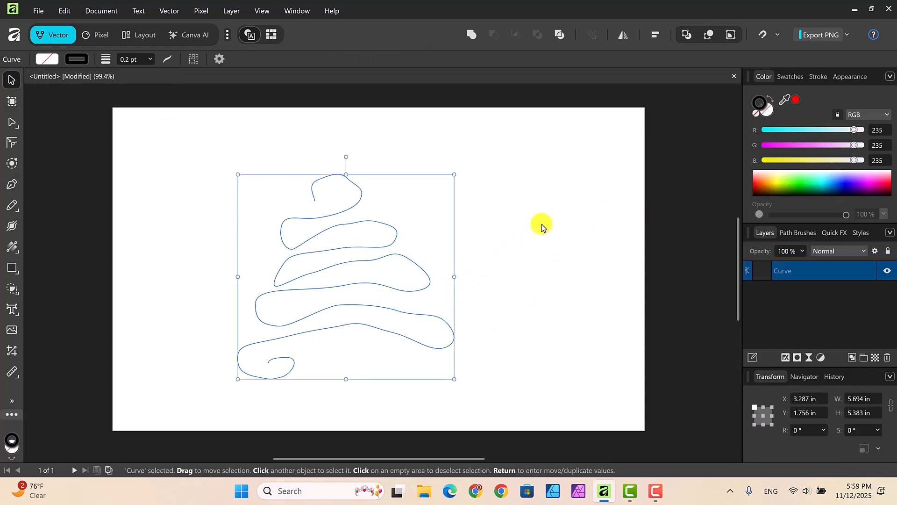
left_click_drag(455, 379, 435, 355)
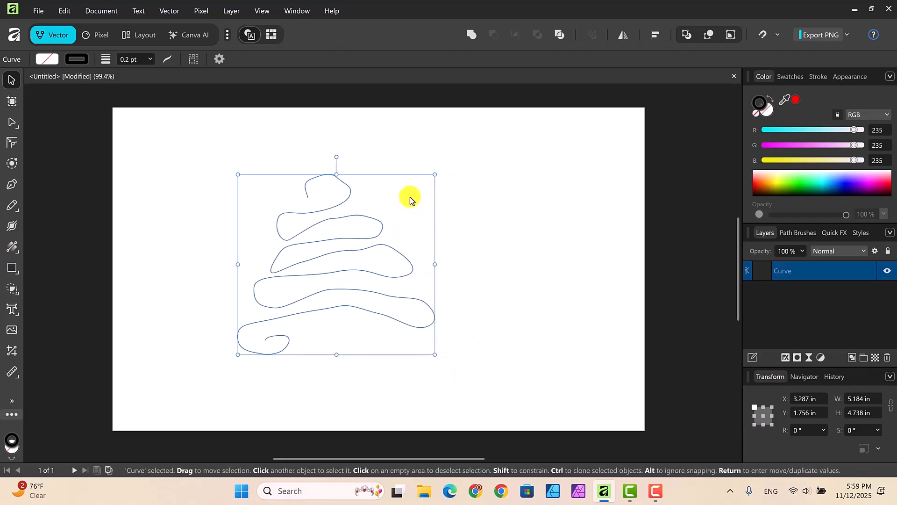
left_click_drag(411, 197, 436, 192)
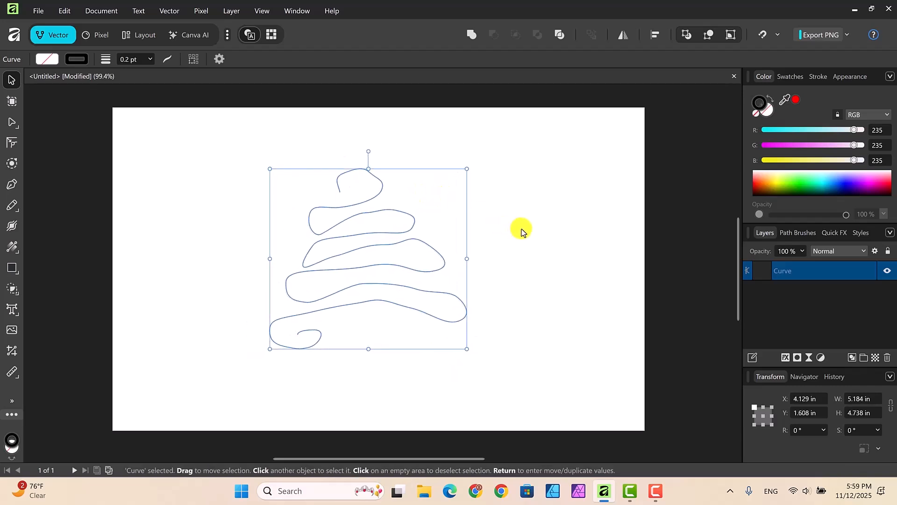
Step: Round out the two upper left-hand bends of the tree curve by adjusting their nodes and handles with the Node tool
left_click(12, 123)
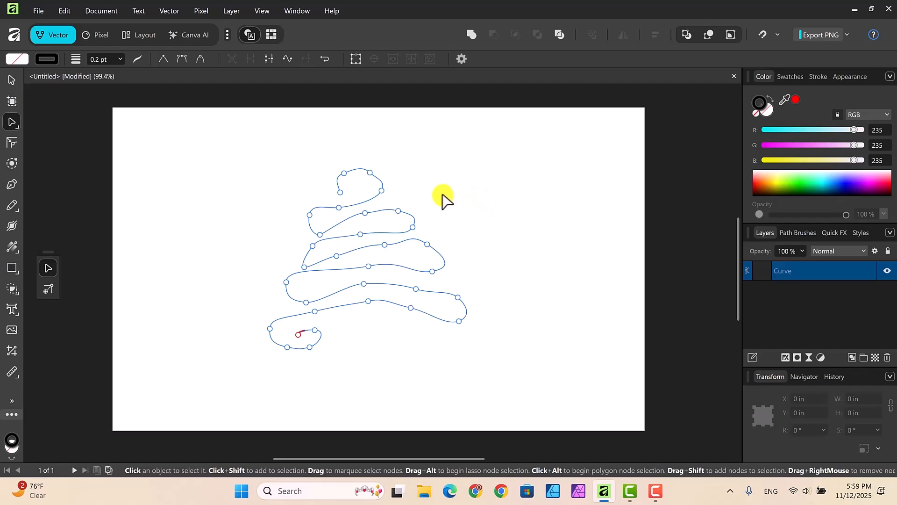
left_click(303, 265)
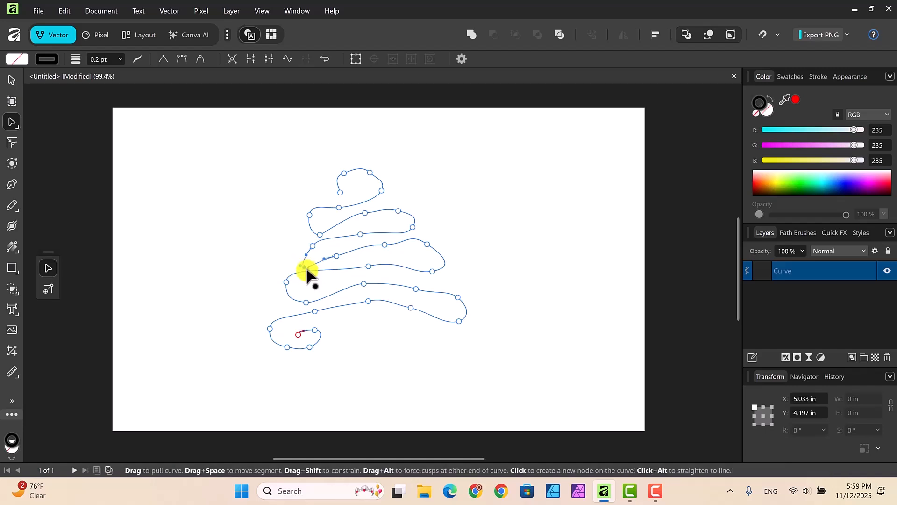
left_click_drag(315, 271, 294, 251)
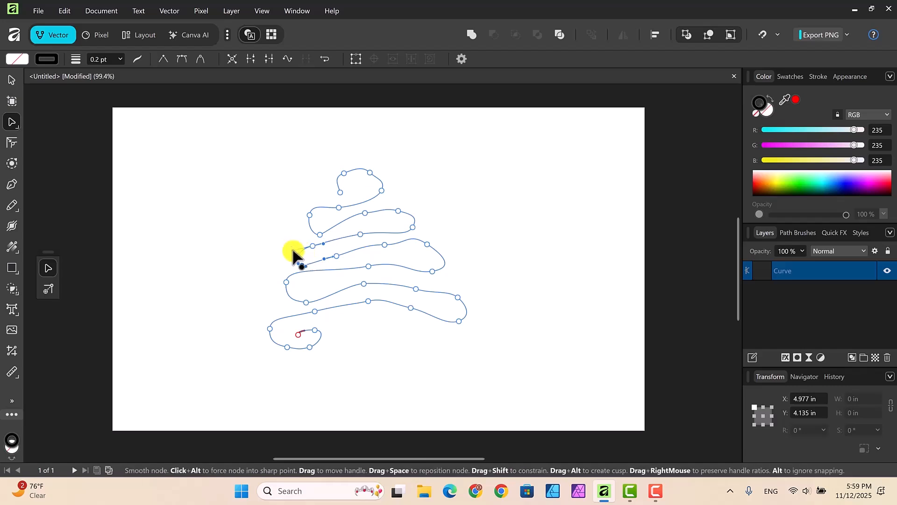
left_click(319, 234)
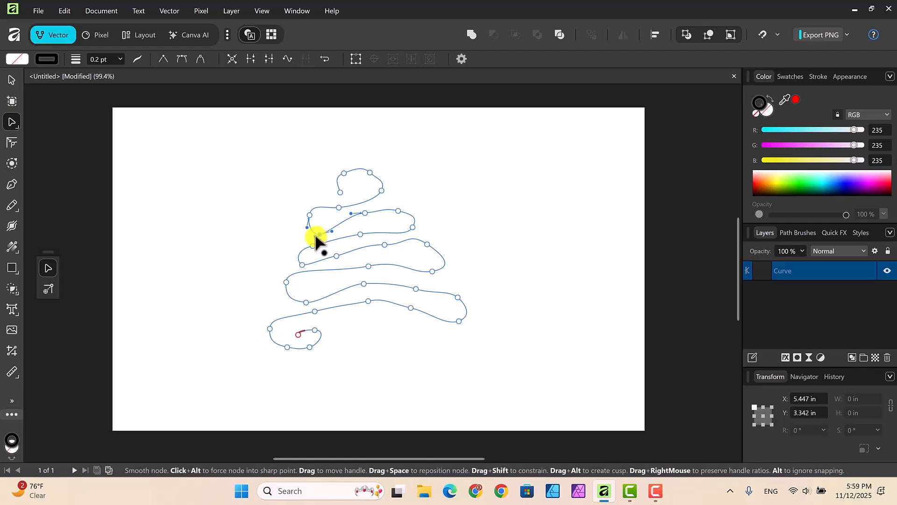
left_click_drag(314, 236, 309, 234)
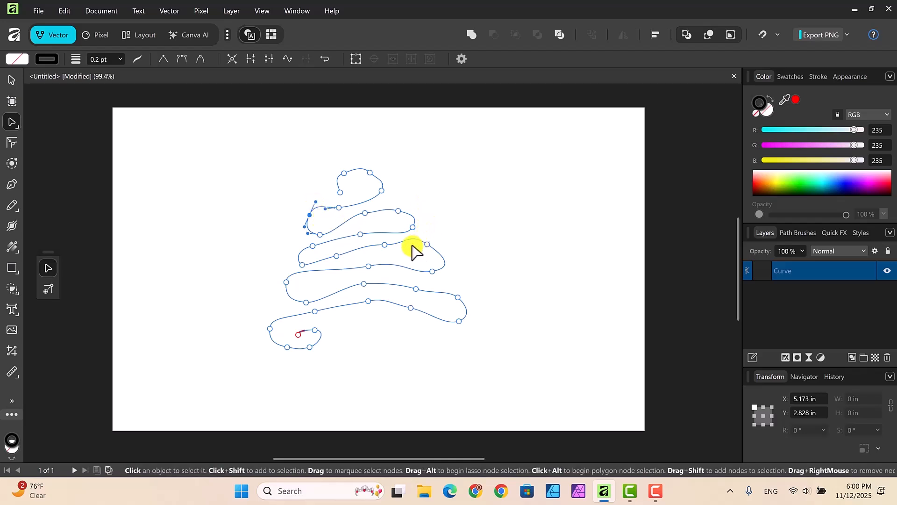
Step: Smooth the top line of the tree's middle loop by adjusting the handles of its nodes
left_click(383, 245)
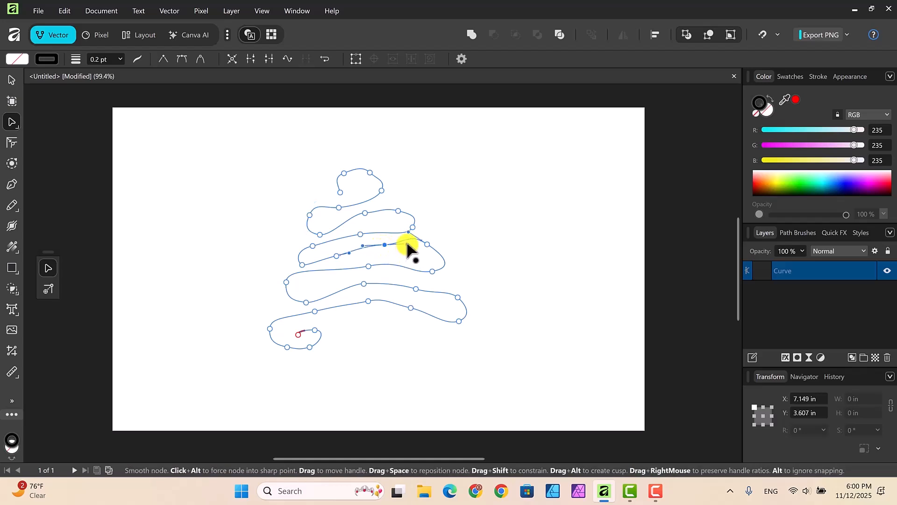
left_click_drag(407, 242, 413, 239)
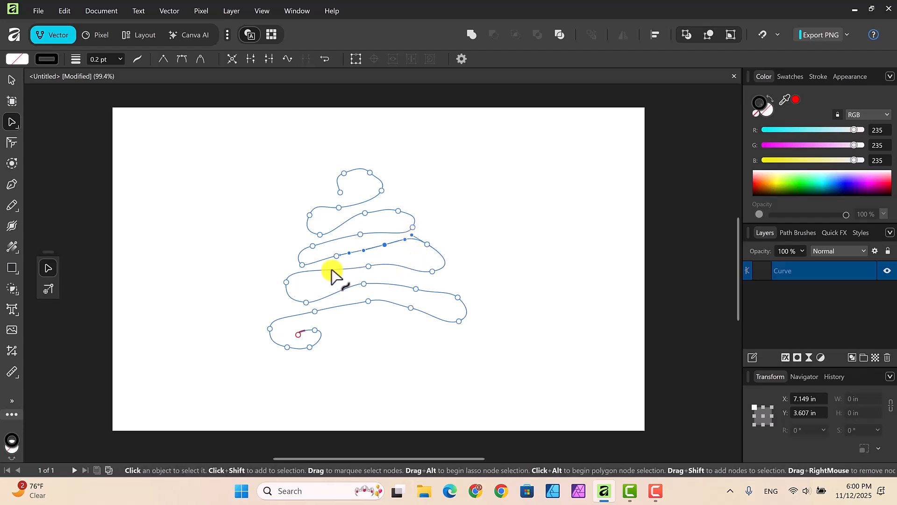
left_click(302, 264)
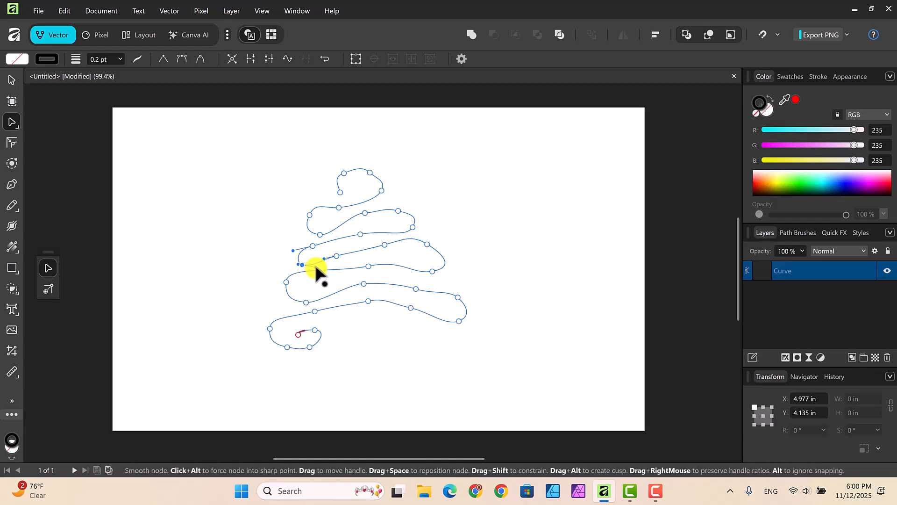
left_click(337, 256)
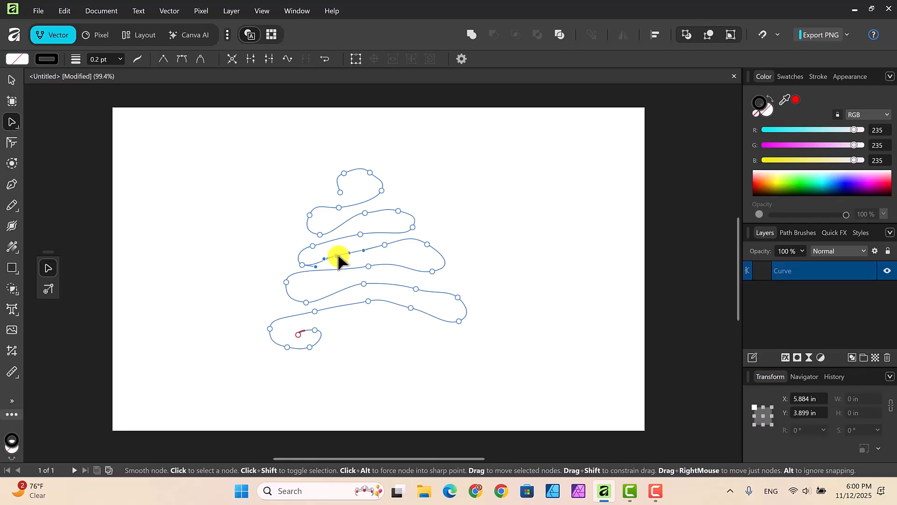
left_click_drag(324, 259, 326, 265)
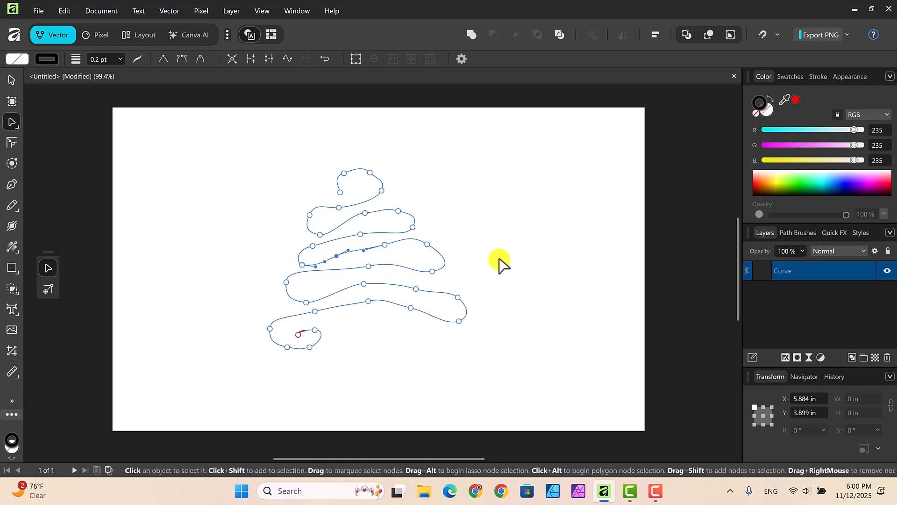
Step: Reshape the bend at the tree's lower-left corner using its node handle, and return to the Move tool with the curve selected
left_click(269, 329)
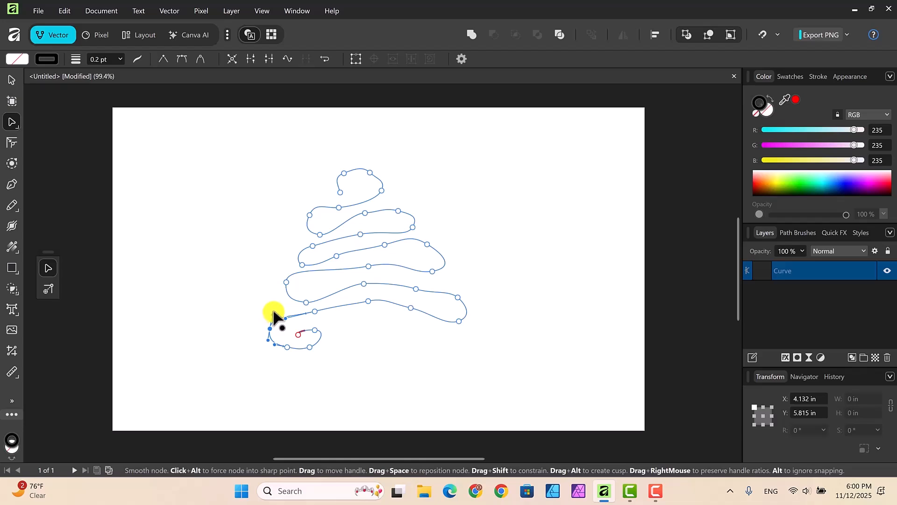
left_click_drag(276, 312, 281, 319)
left_click(9, 84)
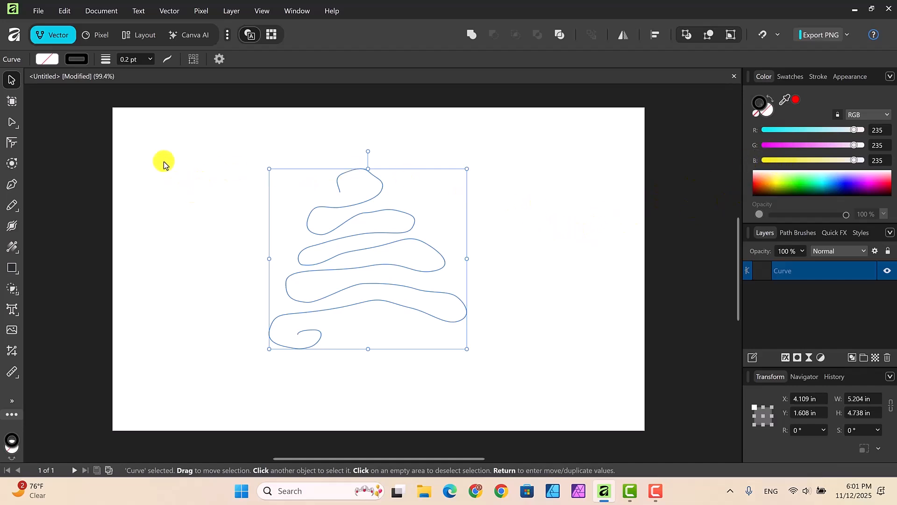
Step: Place the yellow-1845394_1280 image, enlarge it to about 14.13 × 9.40 in to cover the page, and put the curve layer above it
left_click(36, 13)
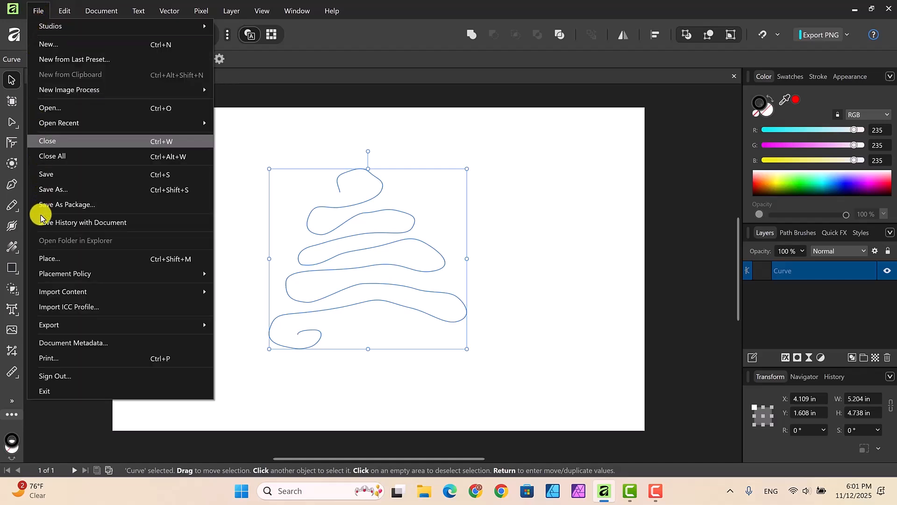
left_click(46, 259)
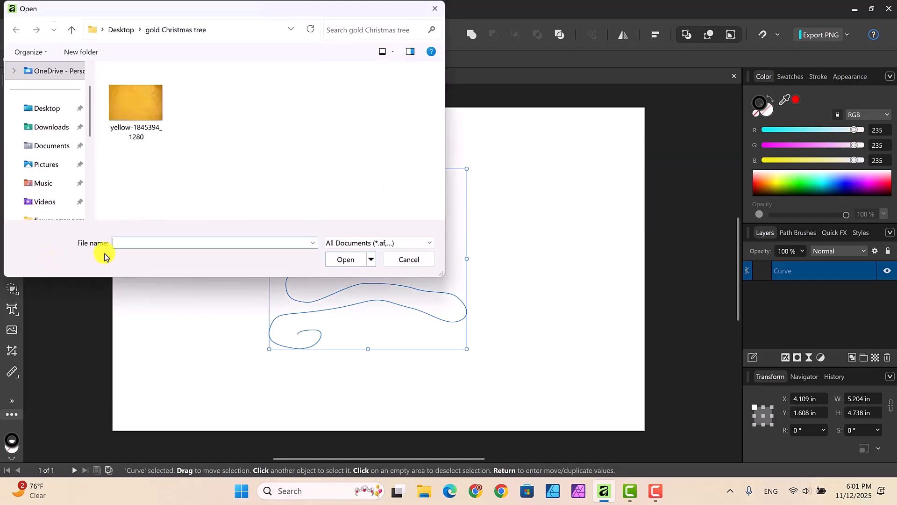
left_click(131, 99)
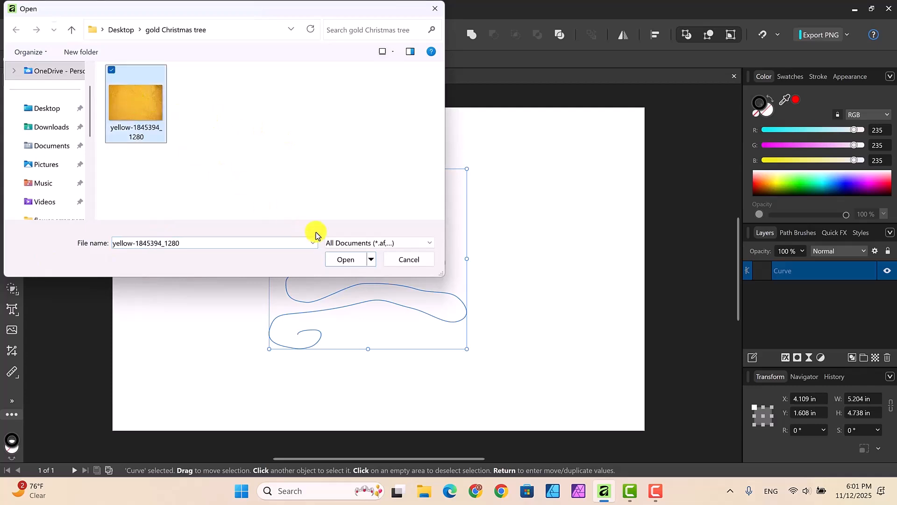
left_click(346, 260)
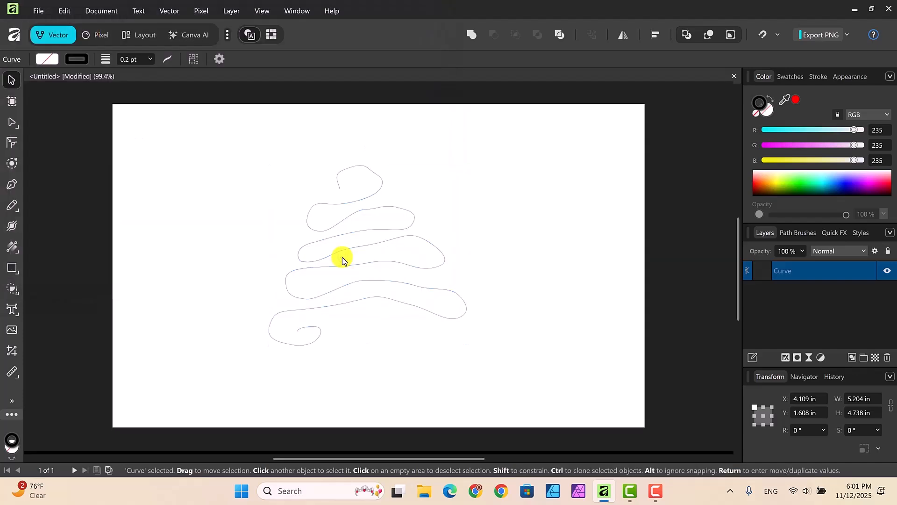
left_click_drag(118, 108, 666, 387)
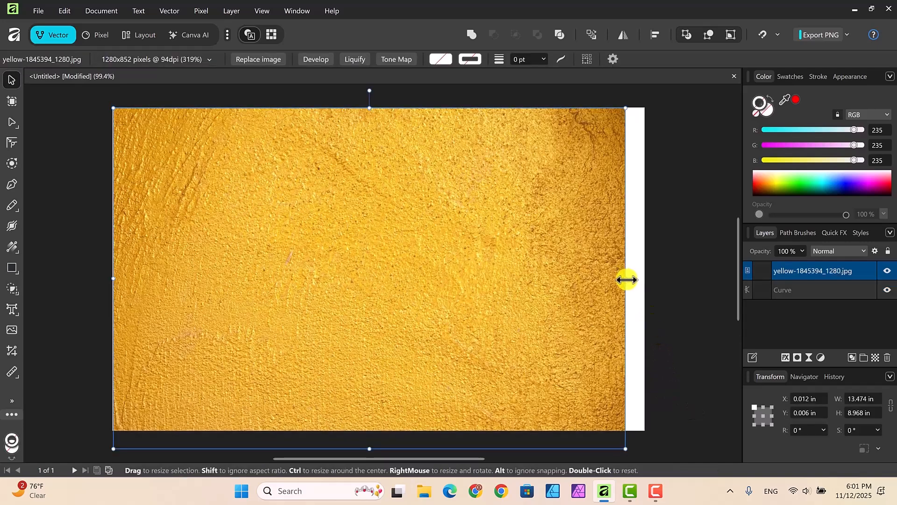
left_click_drag(627, 279, 652, 279)
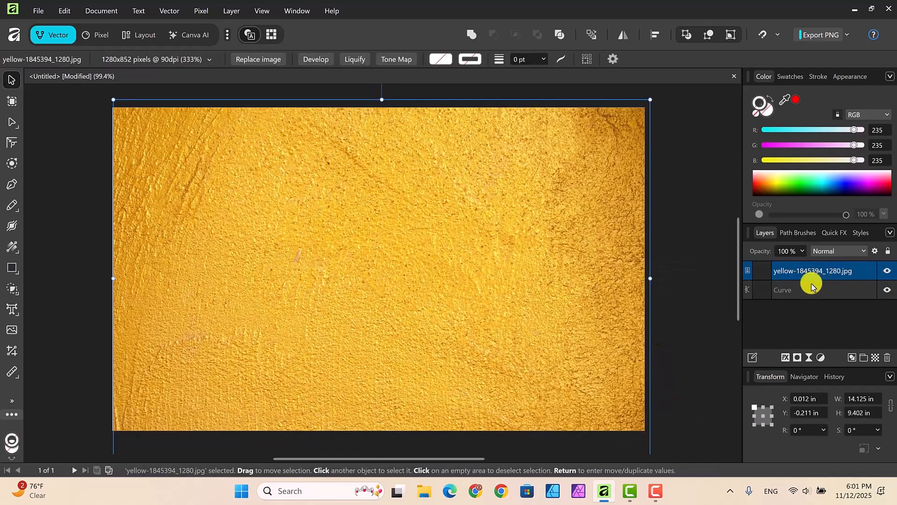
left_click_drag(808, 289, 799, 261)
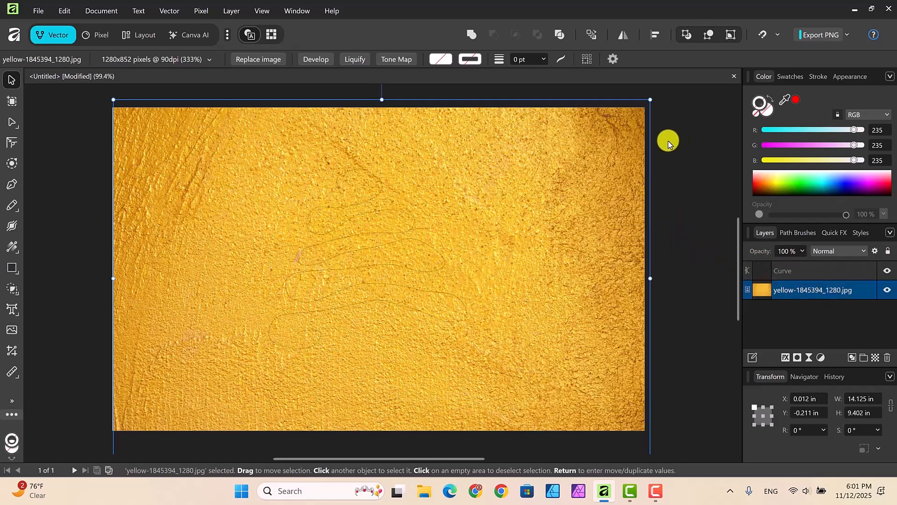
Step: Select the tree curve and thicken its stroke to 8.9 pt
left_click(800, 271)
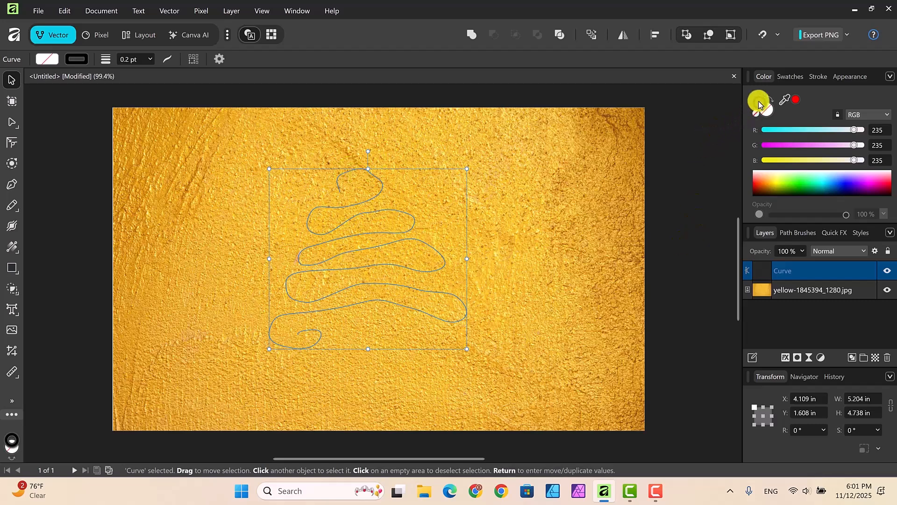
left_click(819, 76)
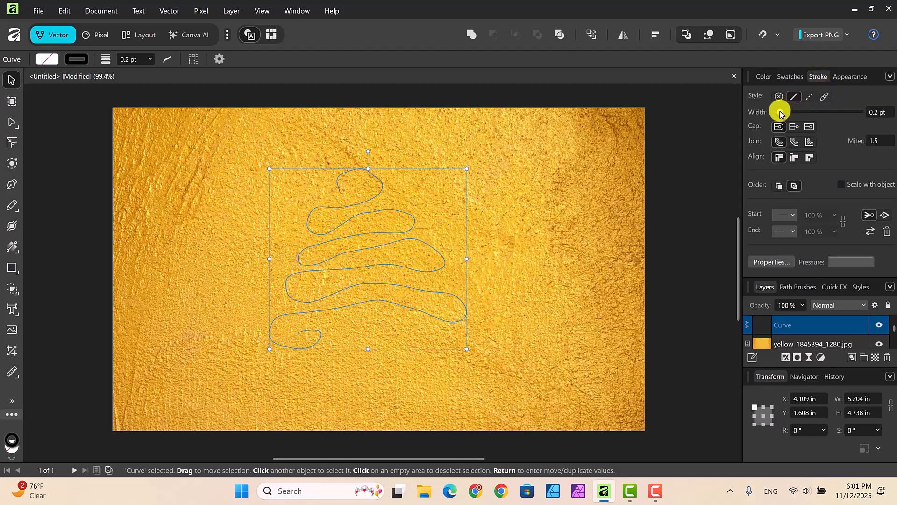
left_click_drag(780, 113, 815, 116)
left_click_drag(810, 117, 810, 116)
Step: Color the tree curve's stroke white and leave the curve without a fill
left_click(763, 78)
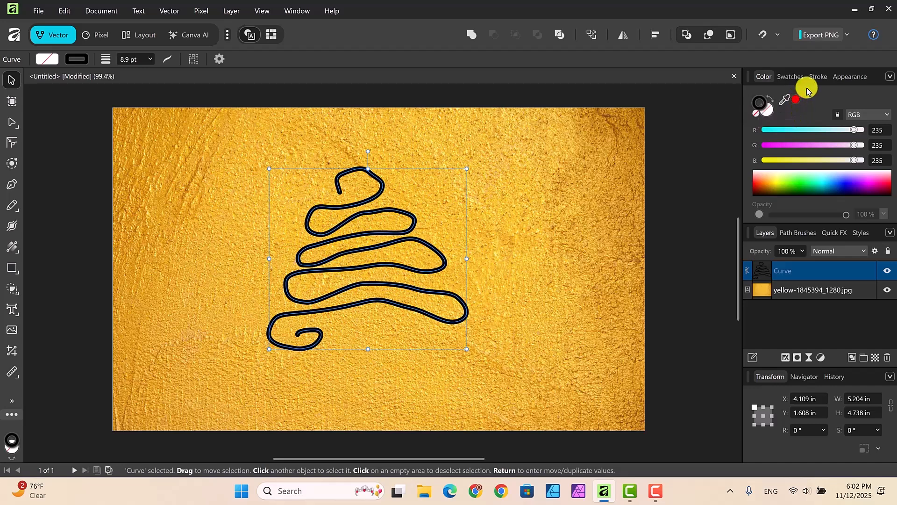
left_click(795, 78)
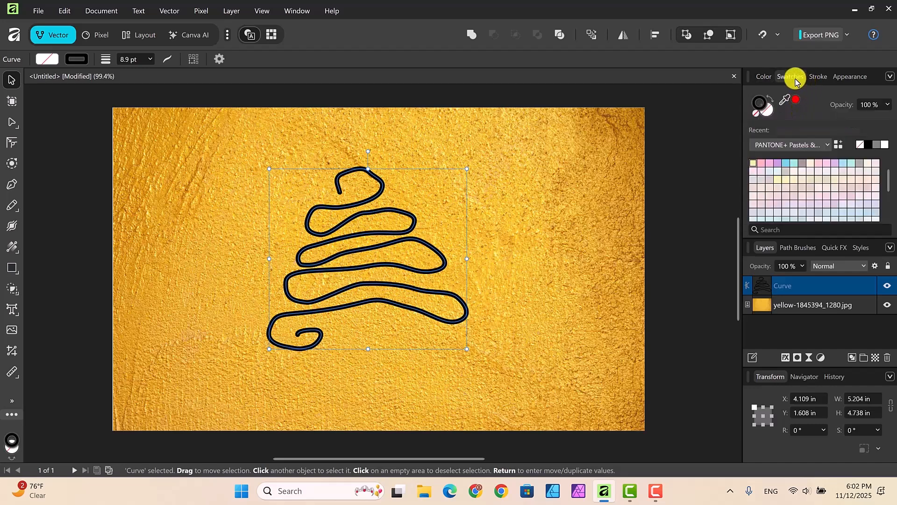
left_click(885, 145)
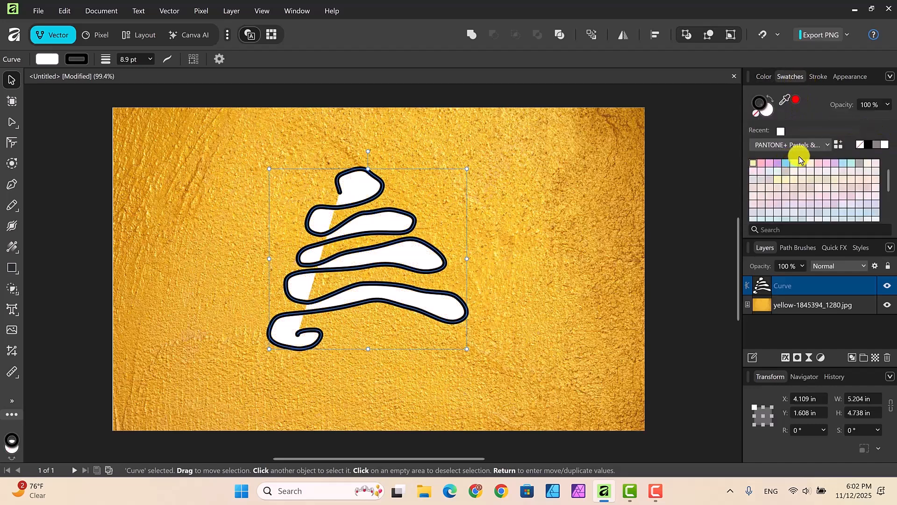
left_click(758, 115)
left_click(758, 101)
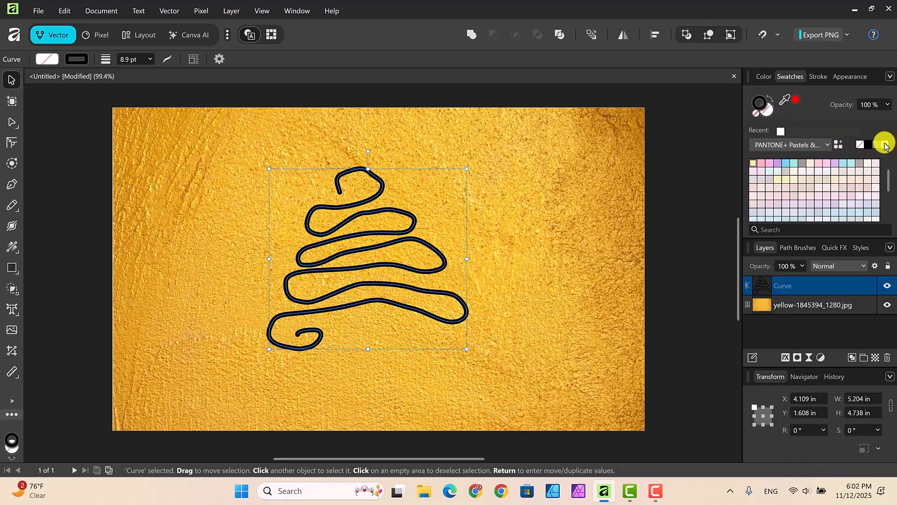
left_click(884, 146)
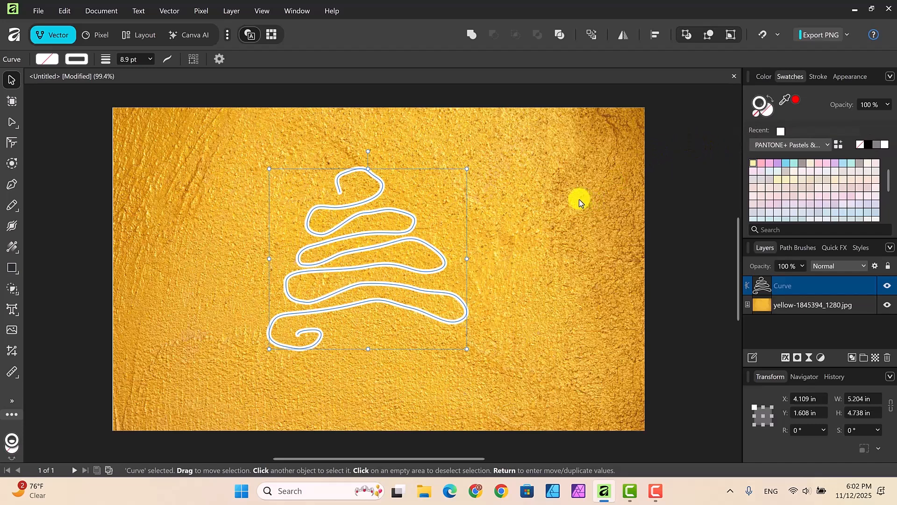
Step: Increase the white tree curve's stroke width to 14.7 pt and deselect the curve
left_click(817, 77)
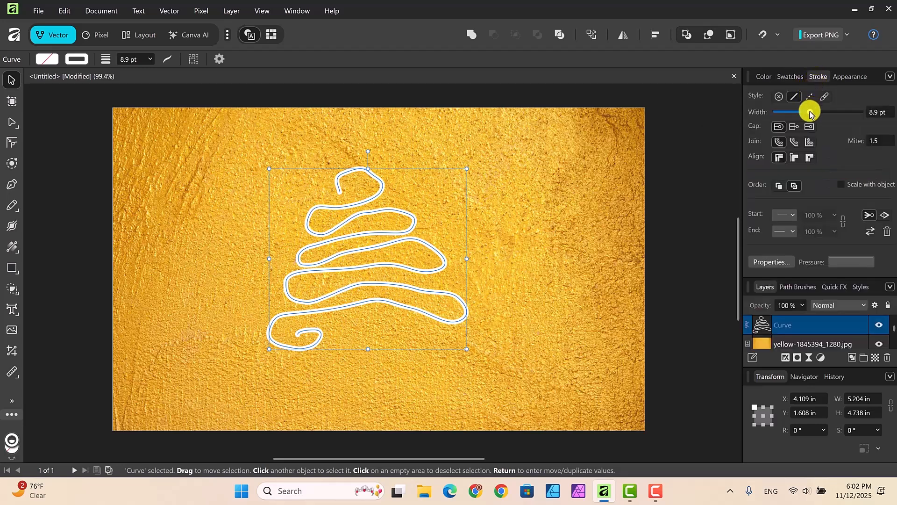
left_click_drag(810, 112, 817, 114)
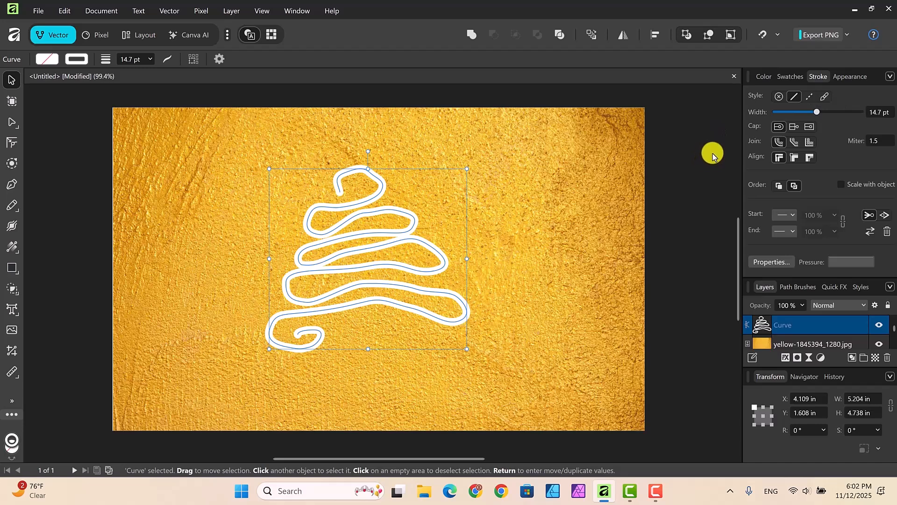
left_click(764, 77)
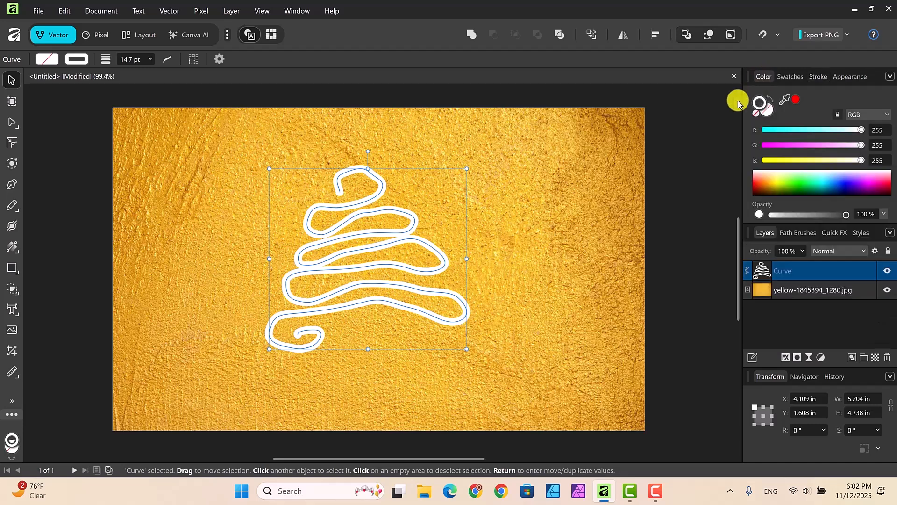
left_click(666, 273)
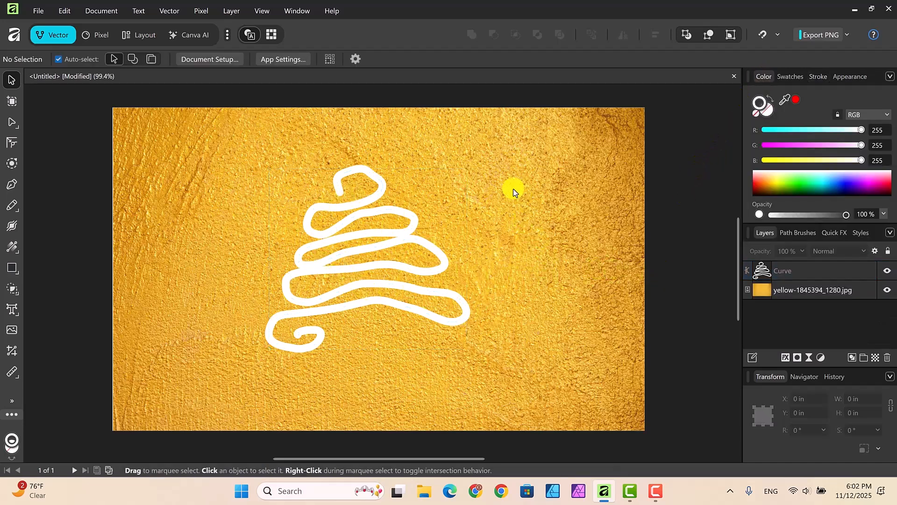
Step: Turn the tree curve into a clipping mask on the gold texture image and deselect everything
left_click(807, 270)
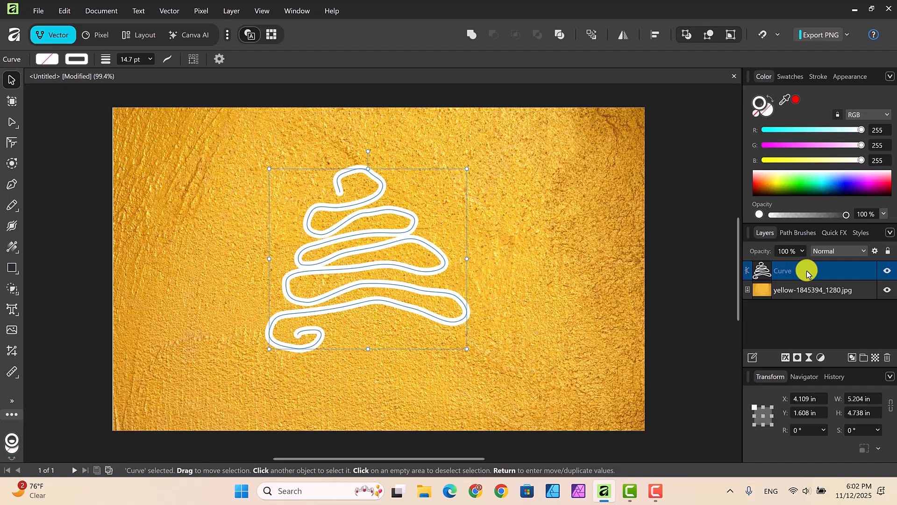
right_click(807, 270)
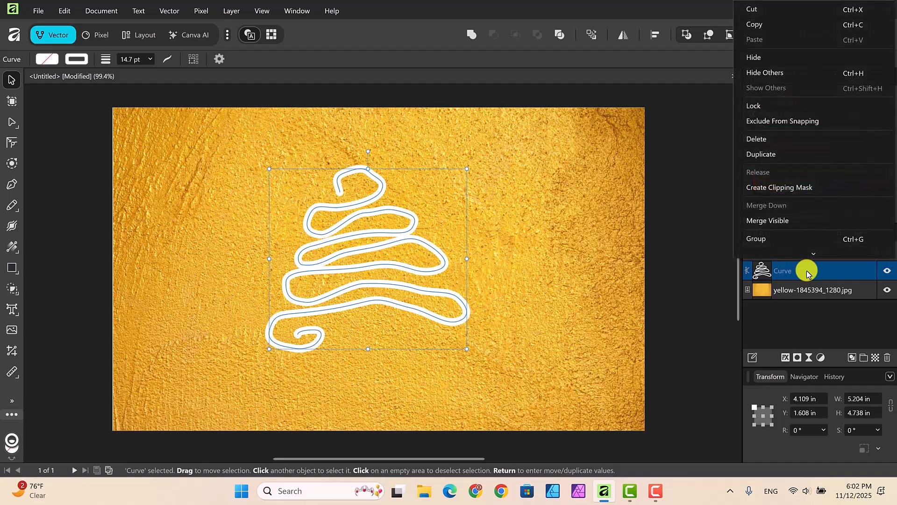
left_click(781, 189)
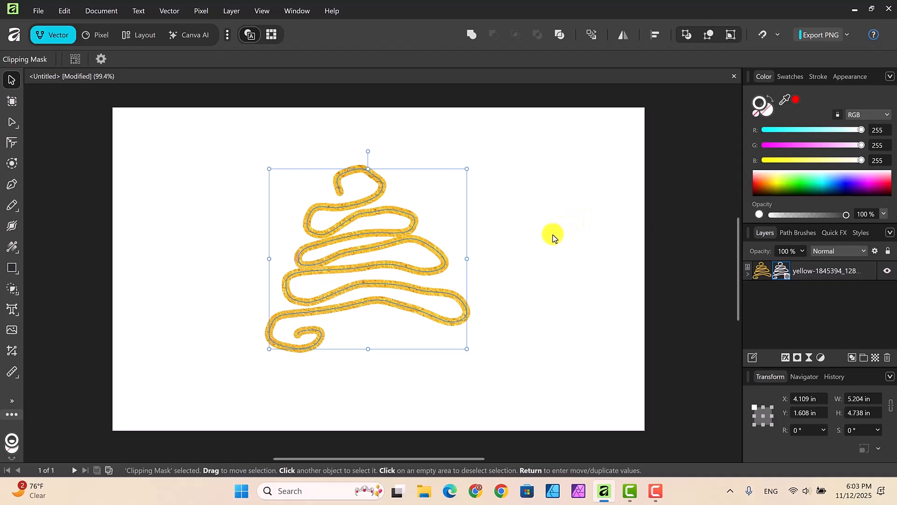
left_click(543, 246)
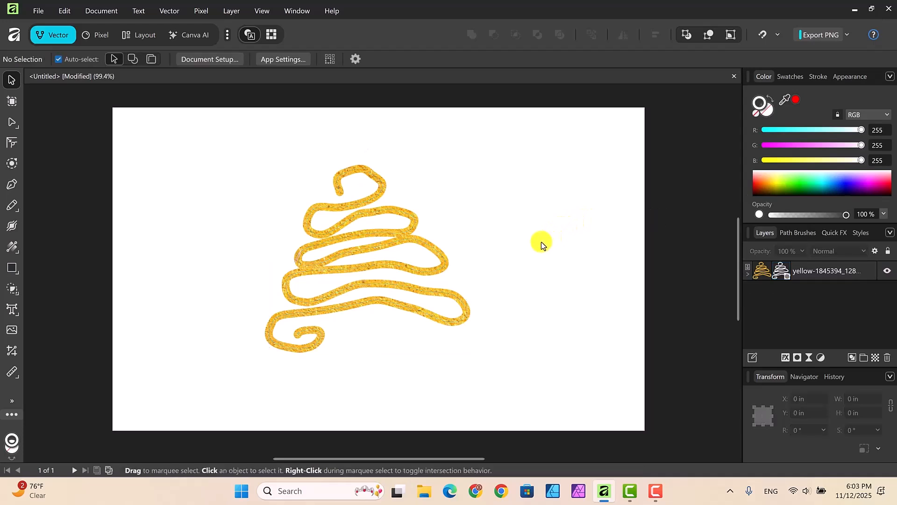
Step: Apply a 3D layer effect with a 10.2 px radius to the masked gold image layer
left_click(442, 267)
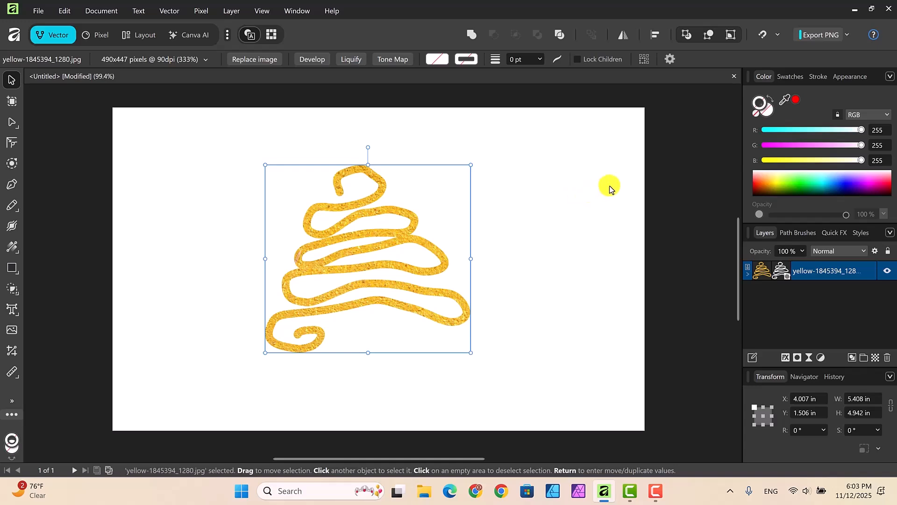
left_click(748, 276)
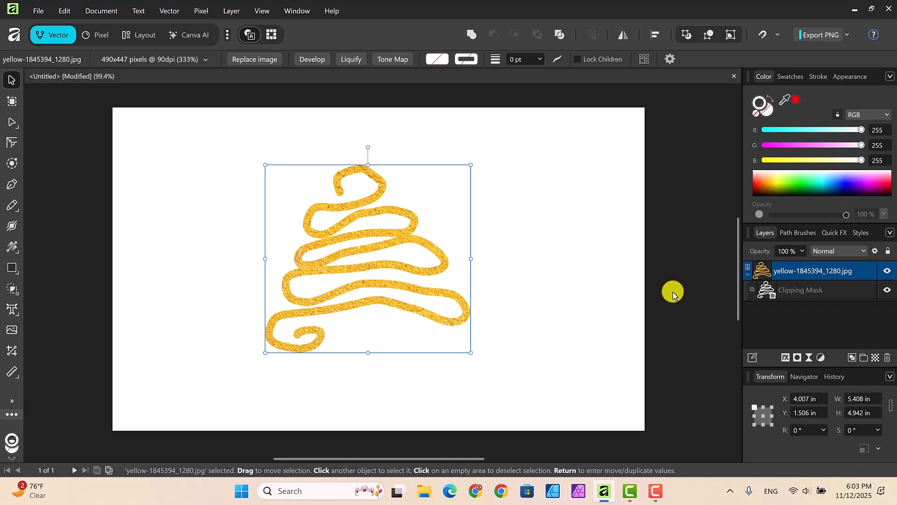
left_click(784, 359)
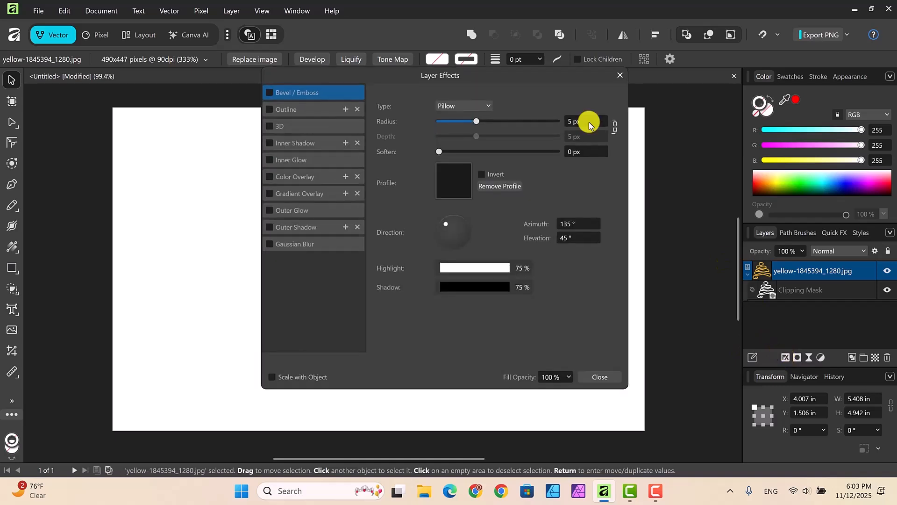
mouse_move(494, 71)
left_mouse_down()
mouse_move(638, 96)
mouse_move(673, 89)
mouse_move(692, 100)
left_mouse_up()
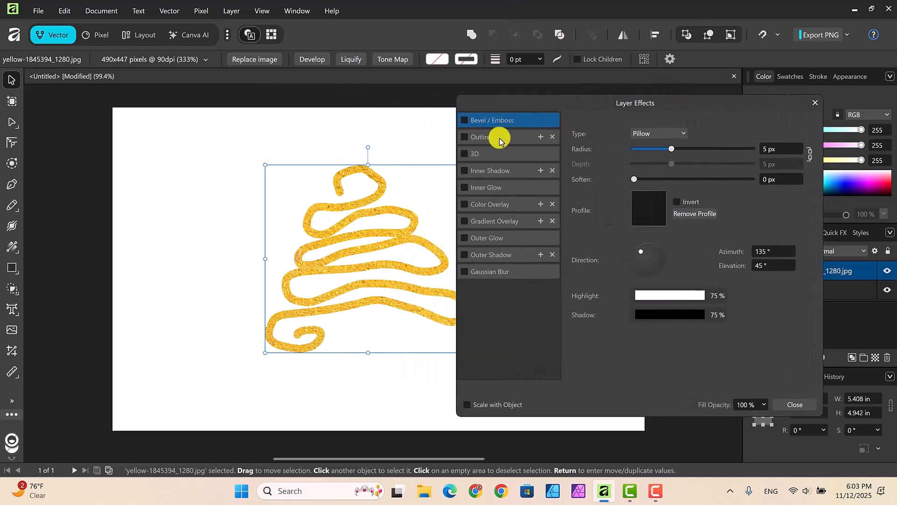
left_click(502, 155)
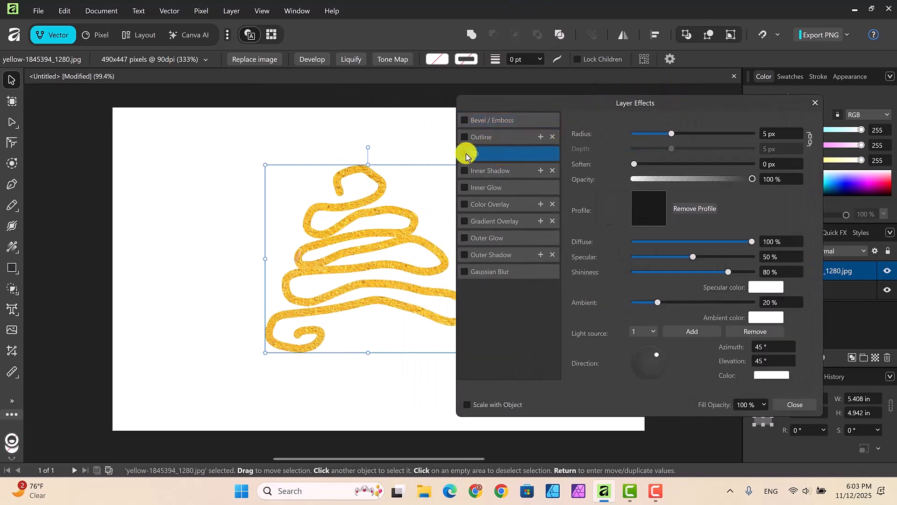
left_click(466, 155)
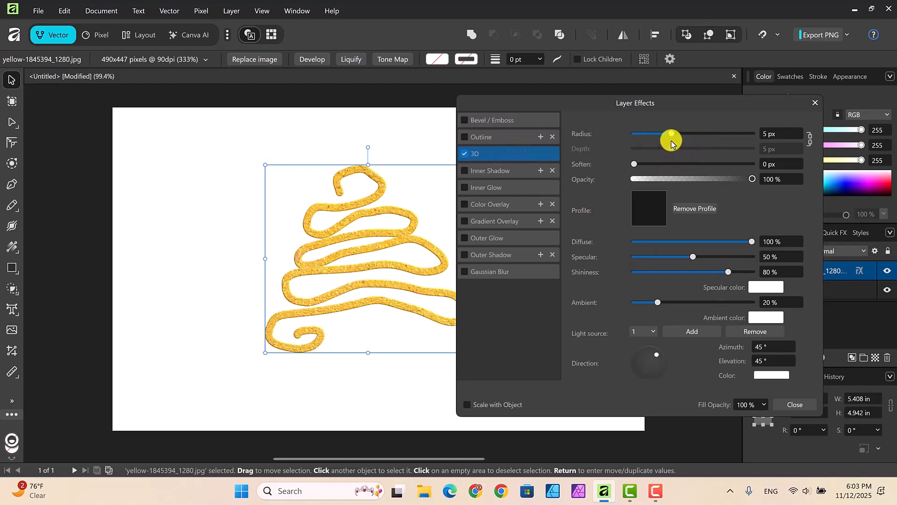
left_click_drag(672, 135, 686, 135)
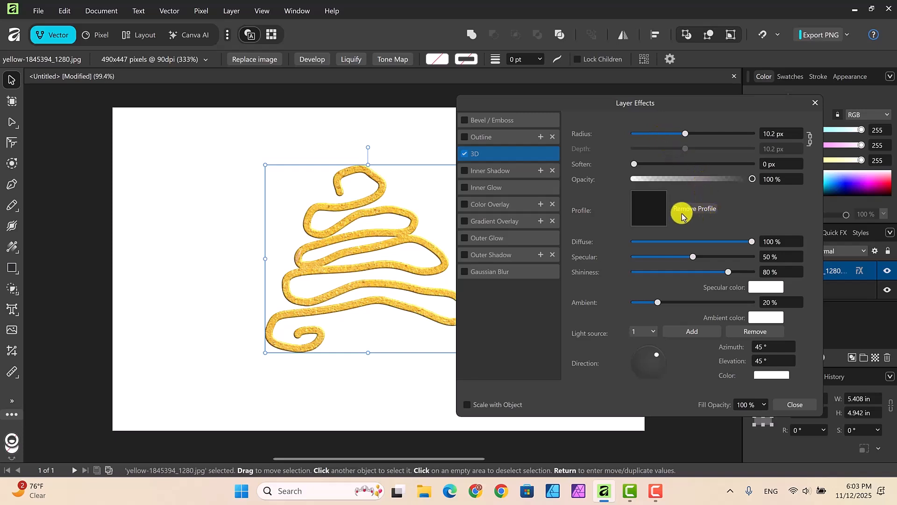
Step: Compare the first four standard profiles for the 3D effect and apply the straight diagonal one
left_click(651, 211)
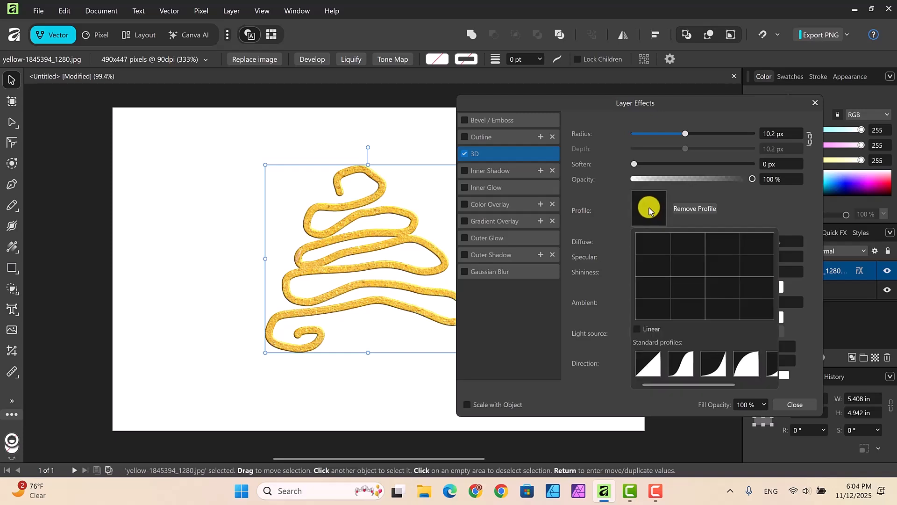
left_click(654, 365)
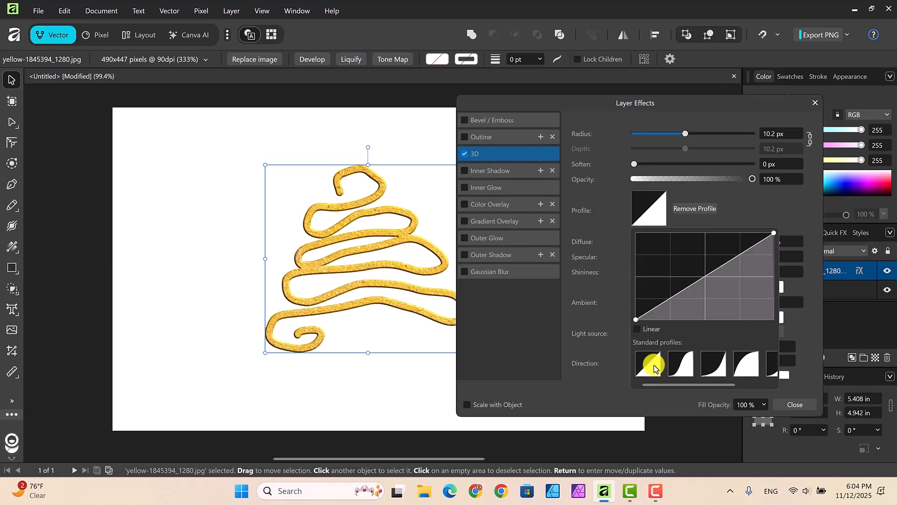
left_click(687, 369)
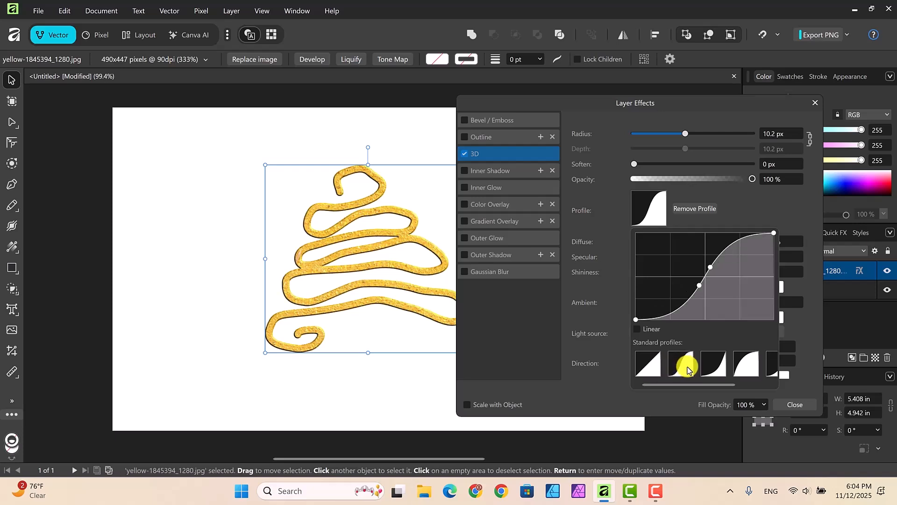
left_click(719, 369)
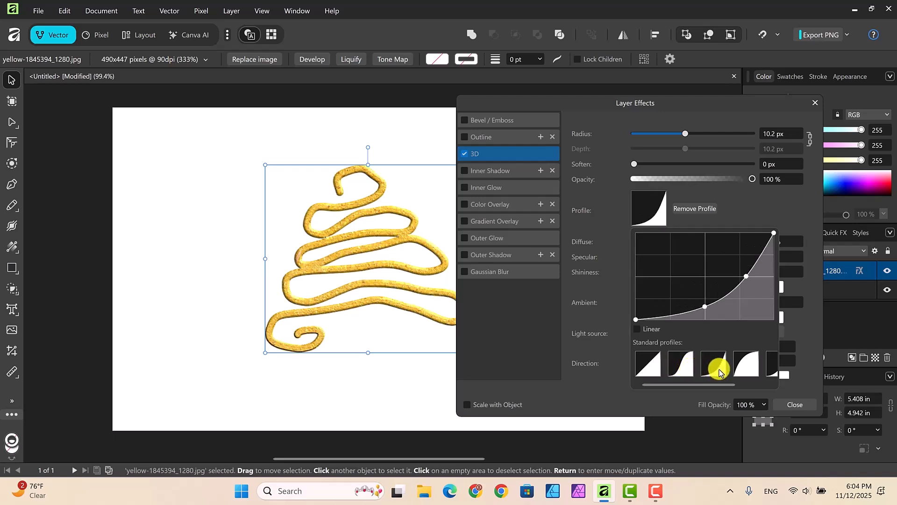
left_click(743, 367)
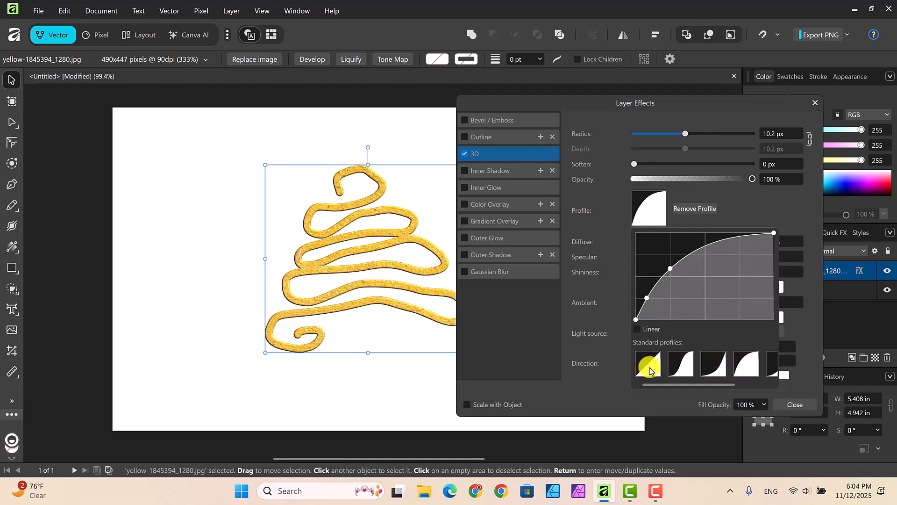
left_click(650, 367)
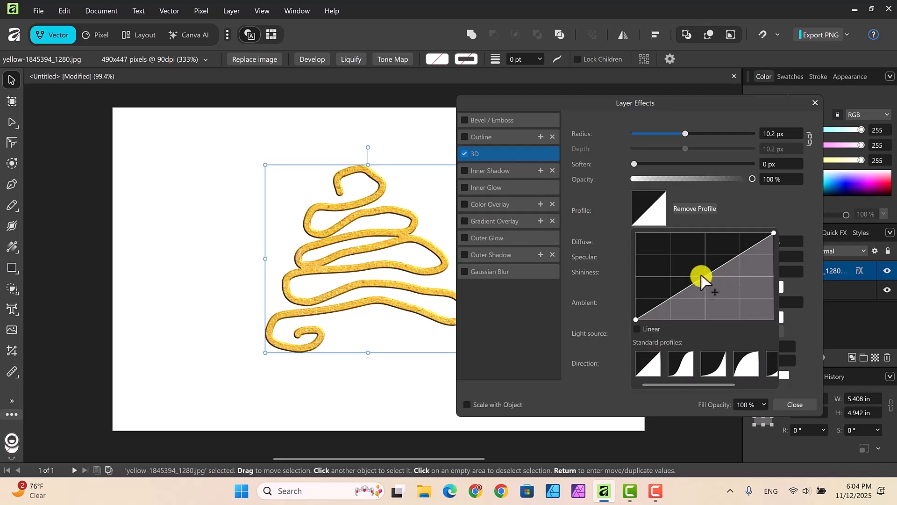
Step: Compare the remaining standard profiles for the 3D effect and apply the concave one that rises steeply at its end
mouse_move(702, 277)
left_mouse_down()
mouse_move(683, 248)
mouse_move(676, 264)
mouse_move(685, 281)
mouse_move(729, 303)
mouse_move(707, 271)
mouse_move(681, 290)
mouse_move(679, 274)
mouse_move(706, 279)
left_mouse_up()
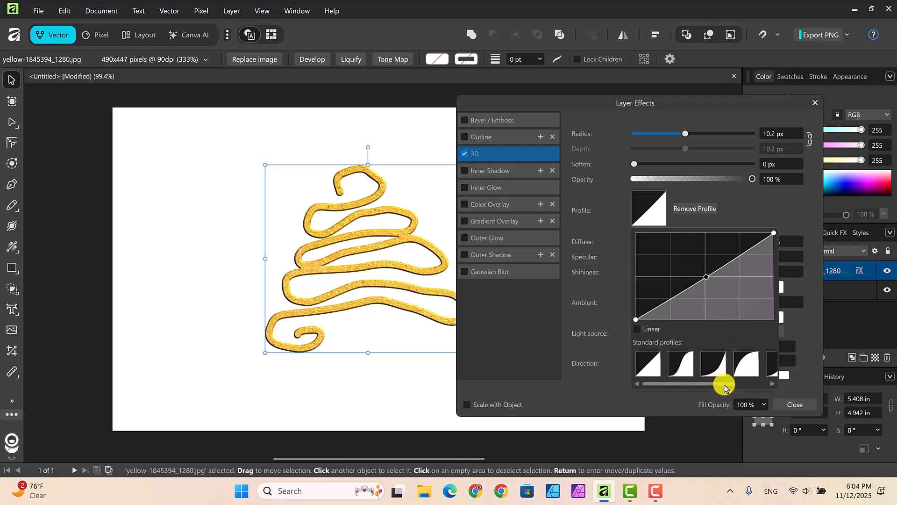
left_click_drag(723, 383, 763, 386)
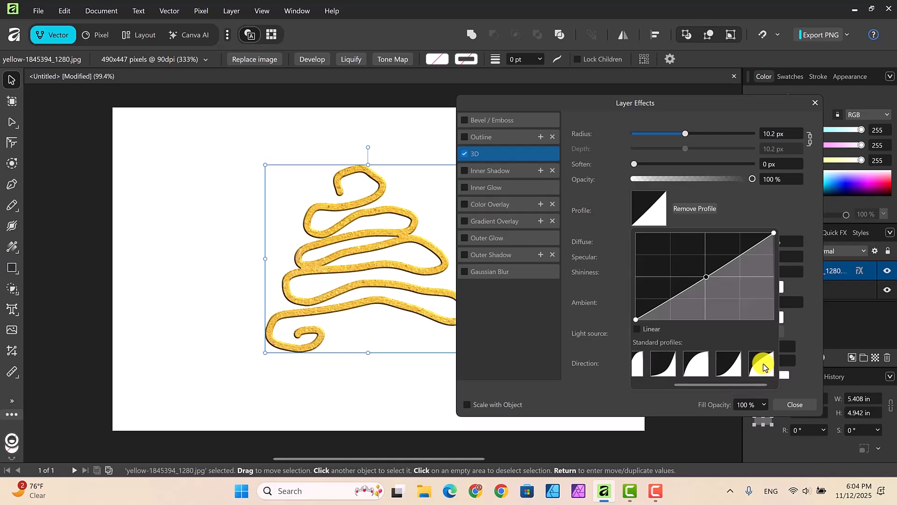
left_click(764, 363)
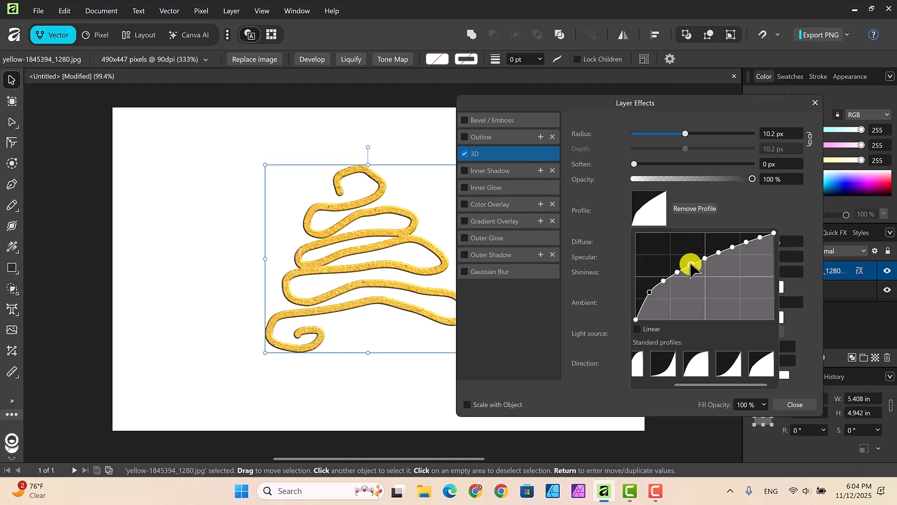
left_click(666, 361)
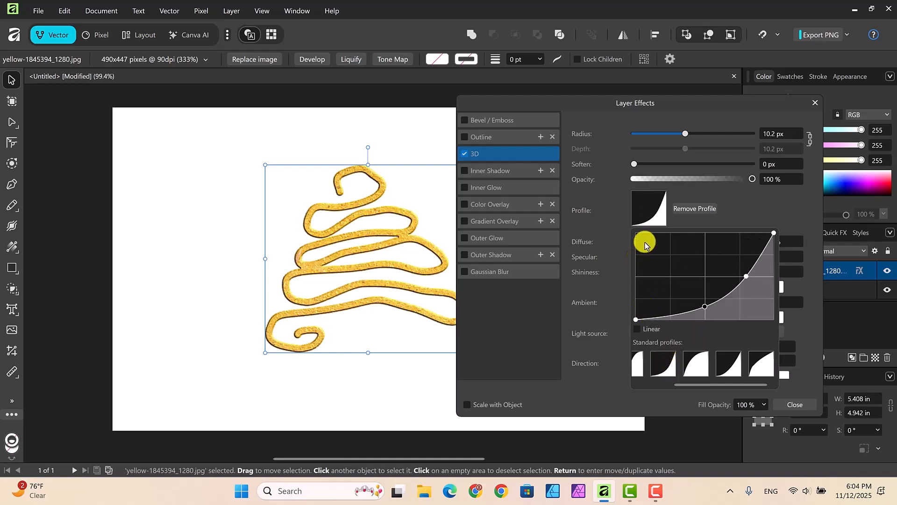
left_click(753, 214)
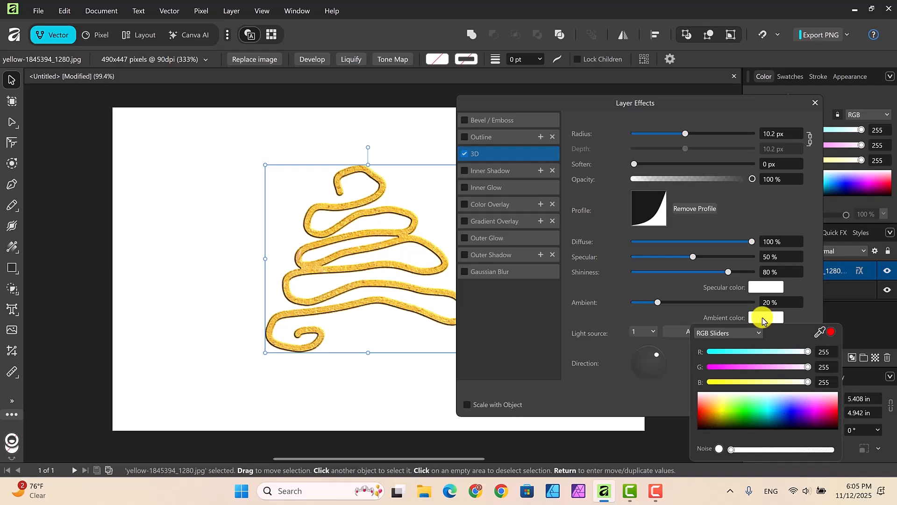
Step: Set the 3D effect's ambient color to orange-gold (RGB 255, 184, 54) and its ambient level to 35%
left_click(715, 403)
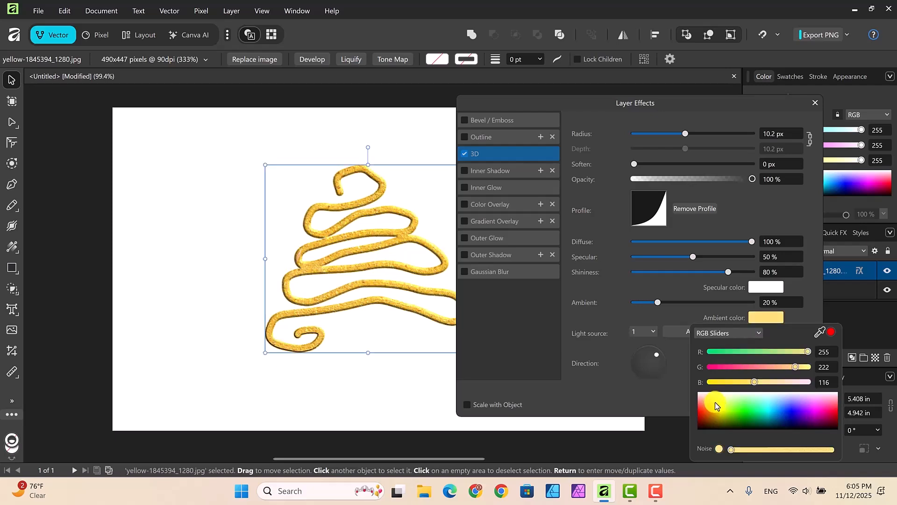
left_click(712, 407)
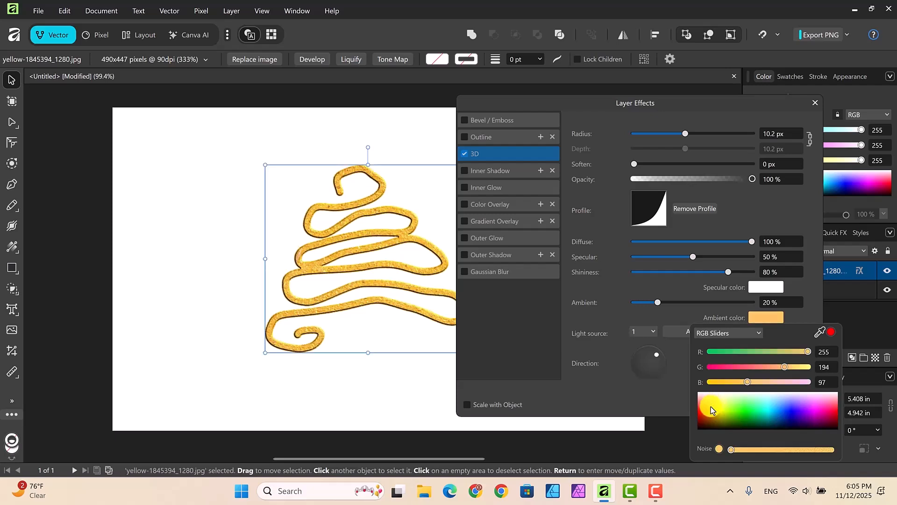
left_click(713, 407)
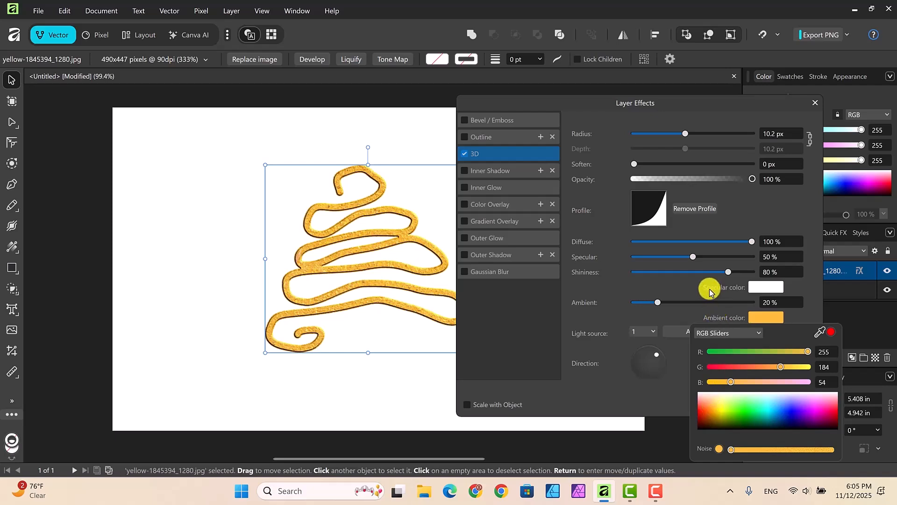
left_click(676, 314)
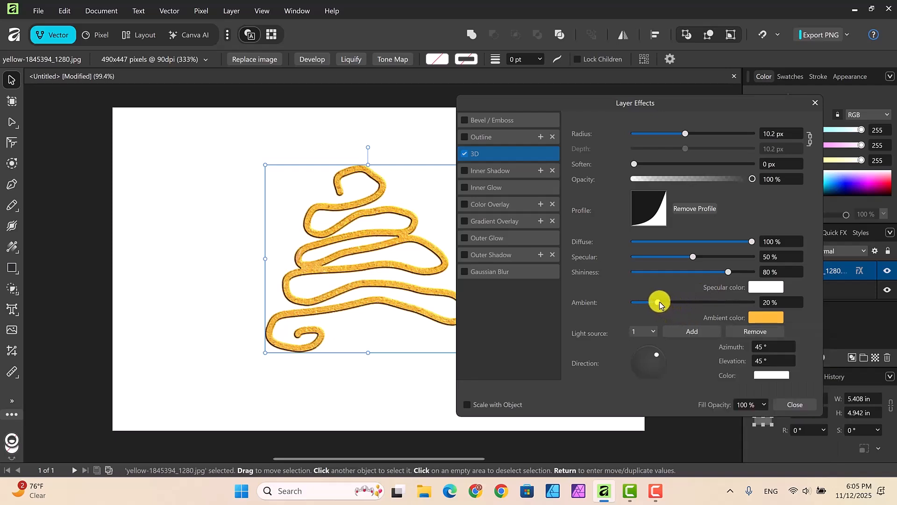
mouse_move(657, 304)
left_mouse_down()
mouse_move(731, 303)
mouse_move(631, 307)
mouse_move(661, 301)
mouse_move(656, 315)
left_mouse_up()
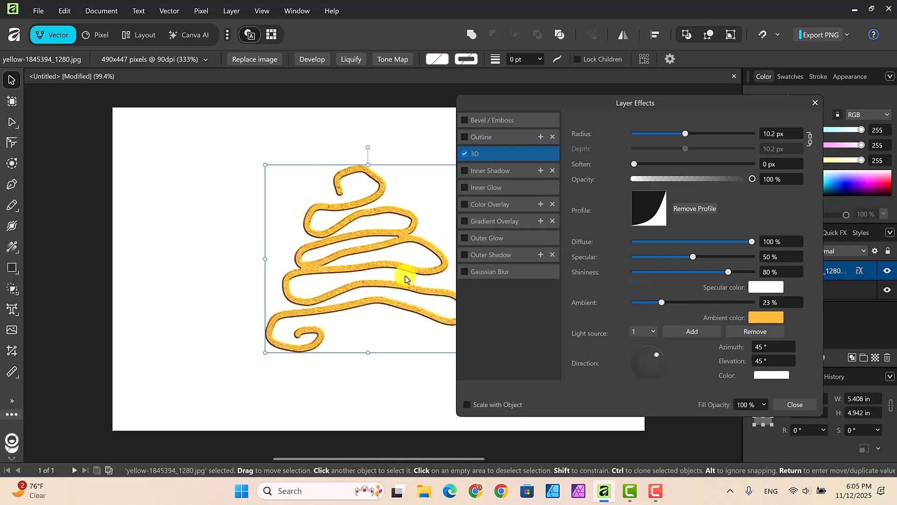
mouse_move(661, 301)
left_mouse_down()
mouse_move(655, 297)
mouse_move(671, 301)
mouse_move(650, 311)
mouse_move(675, 302)
left_mouse_up()
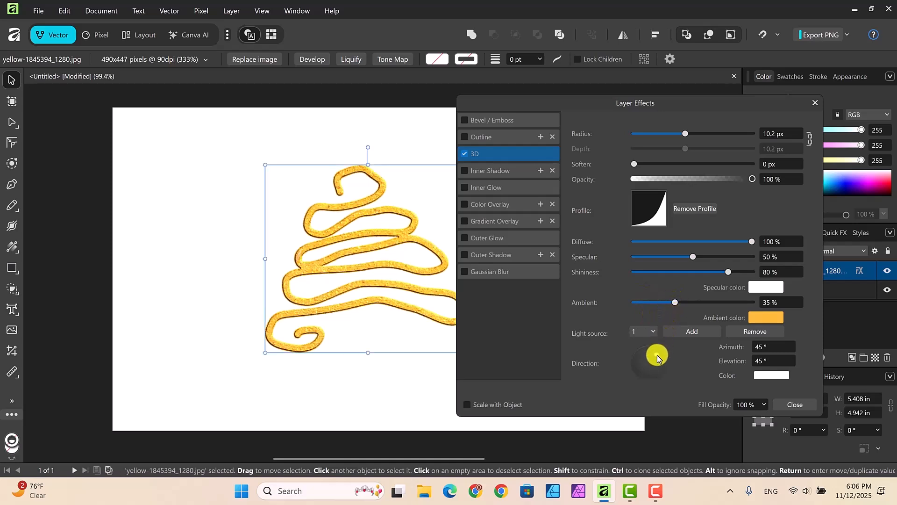
Step: Aim the 3D light at azimuth 142° and elevation 40.6°, readjust the effect's radius, and close the layer effects
mouse_move(657, 358)
left_mouse_down()
mouse_move(647, 370)
mouse_move(639, 356)
left_mouse_up()
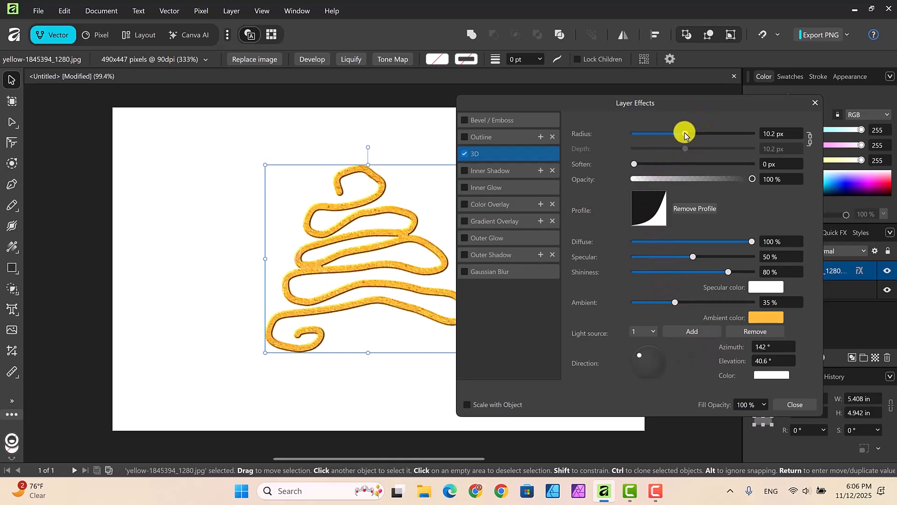
left_click_drag(685, 135, 697, 136)
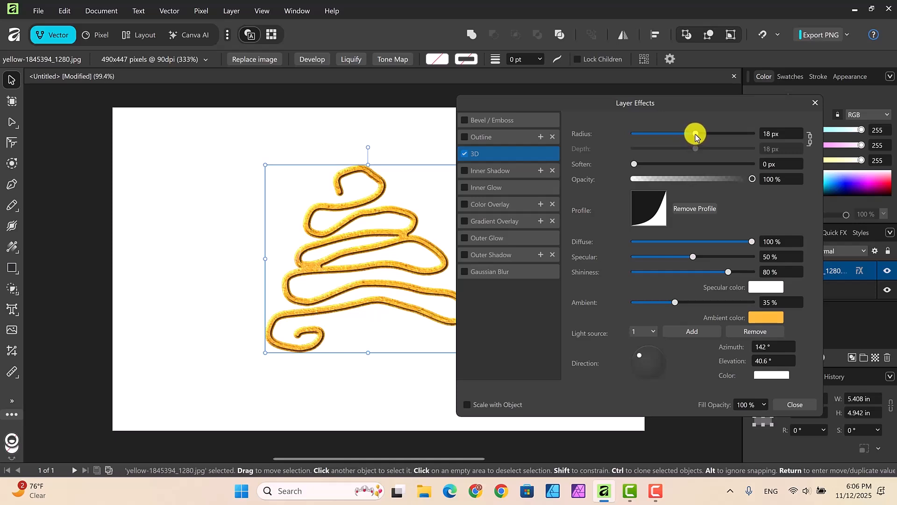
left_click_drag(696, 136, 674, 138)
left_click(795, 405)
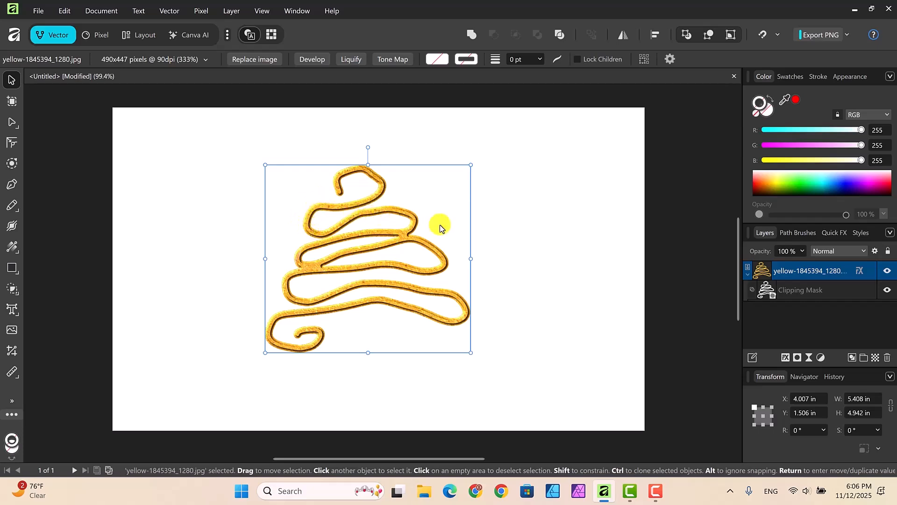
Step: Edit the clipping mask curve's nodes at the right end of the second loop to separate it from the loop below
left_click(812, 293)
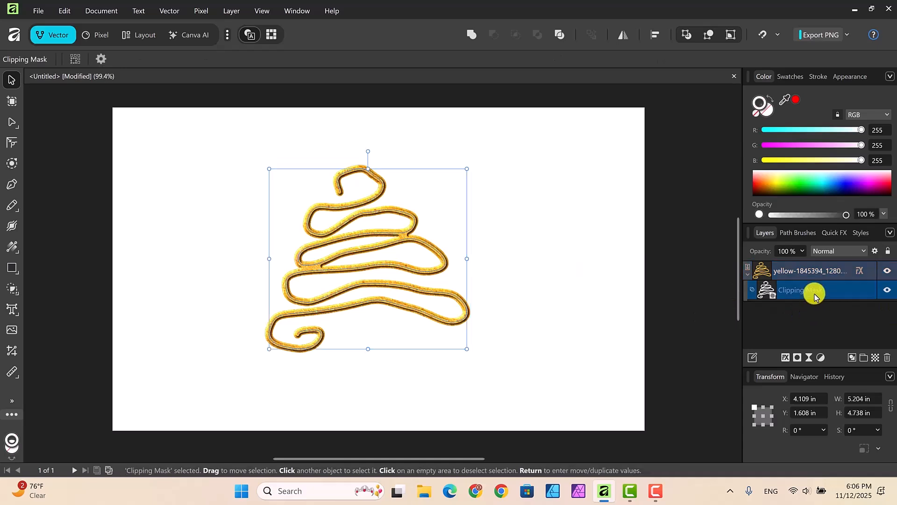
left_click(12, 123)
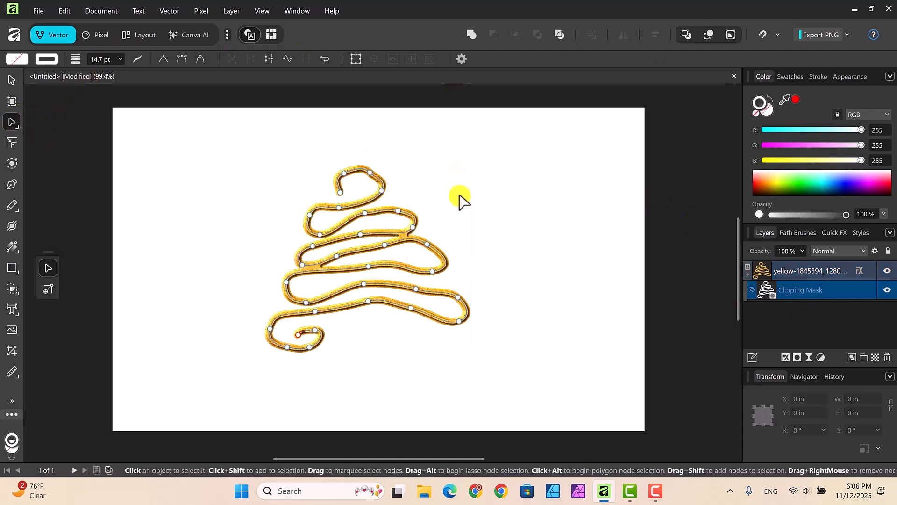
left_click(413, 229)
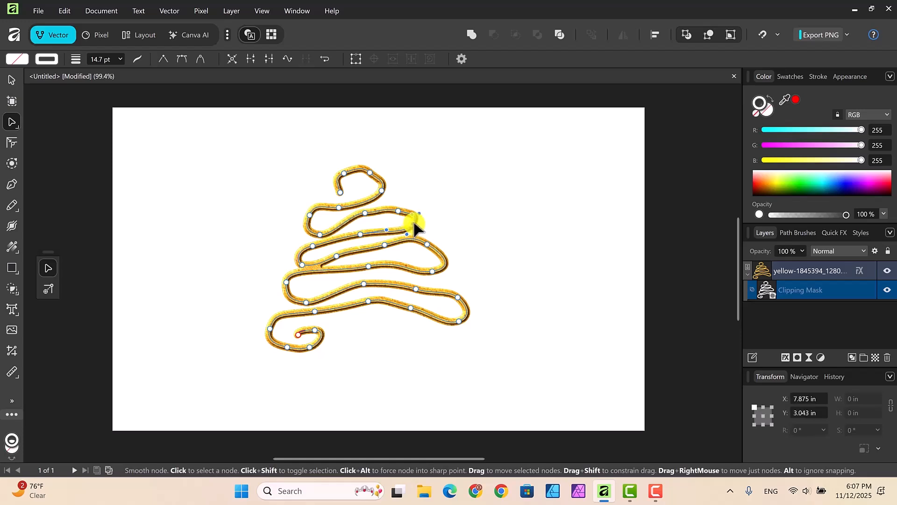
left_click_drag(413, 229, 418, 208)
left_click(398, 211)
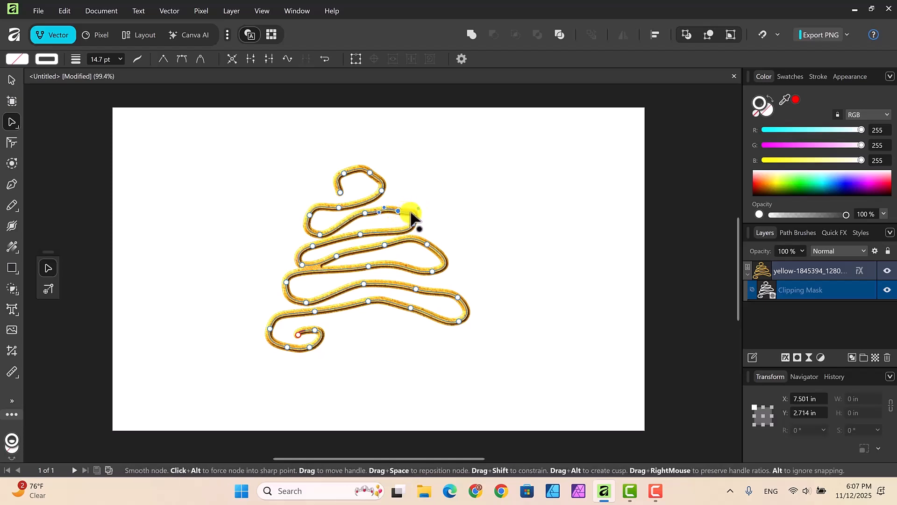
left_click_drag(411, 213, 413, 211)
Step: Raise and smooth the curve's nodes at the left end of the third loop to clear the line below, and deselect the curve
left_click(302, 265)
left_click_drag(300, 265, 293, 244)
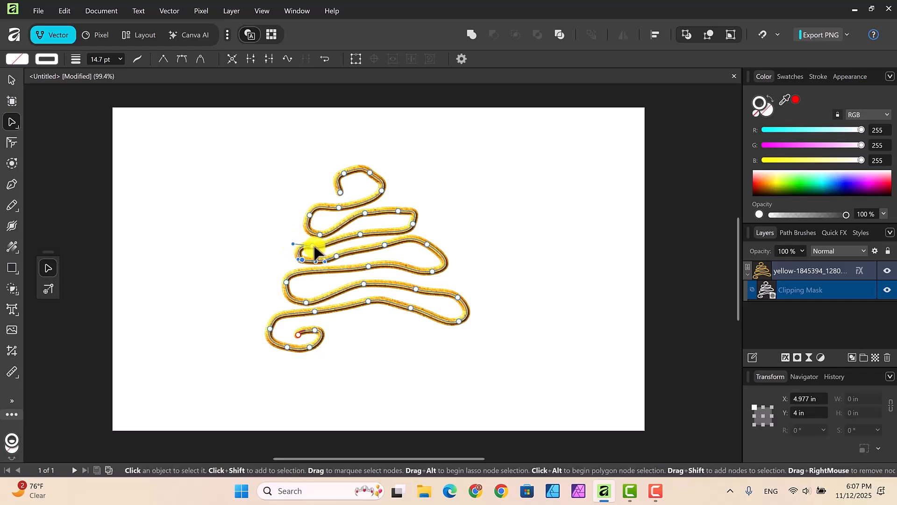
left_click(313, 245)
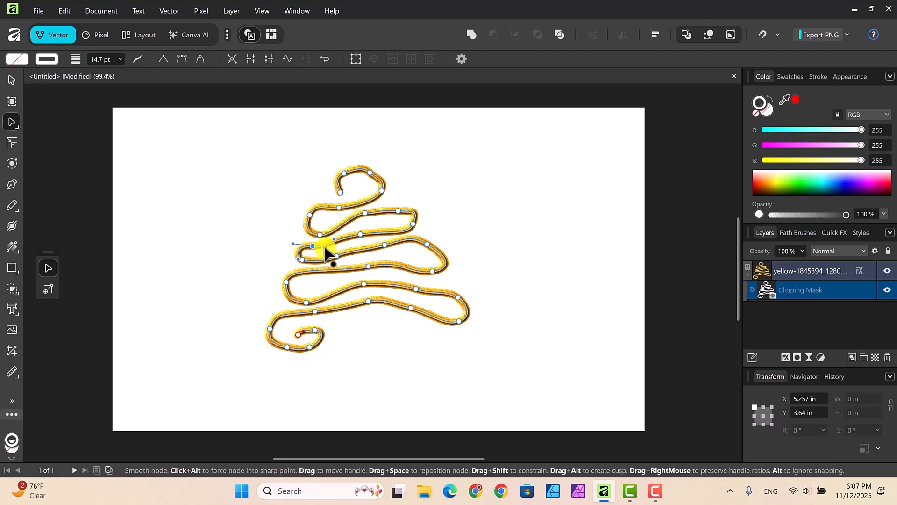
key("ctrl+z")
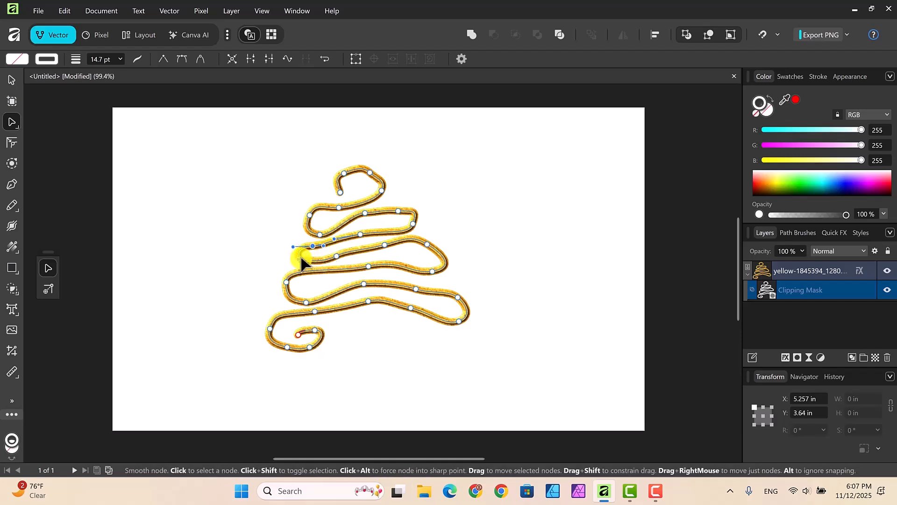
left_click(306, 259)
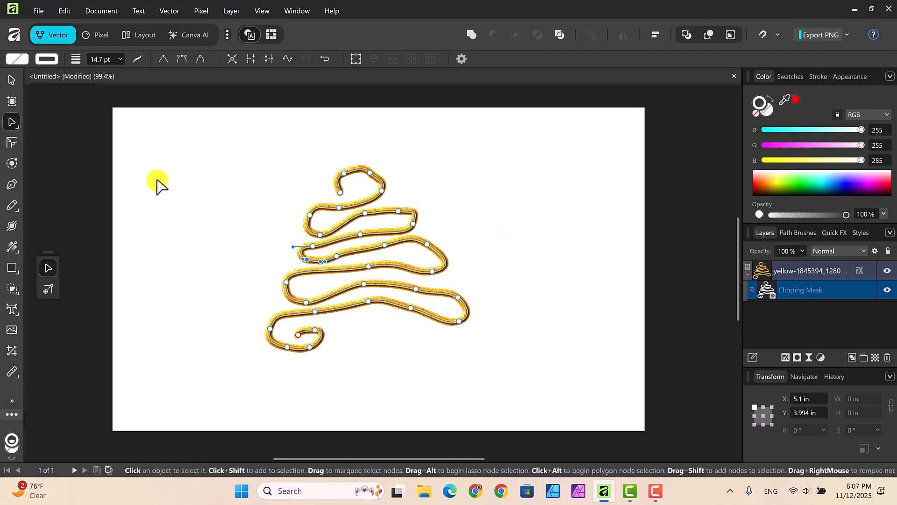
left_click(10, 83)
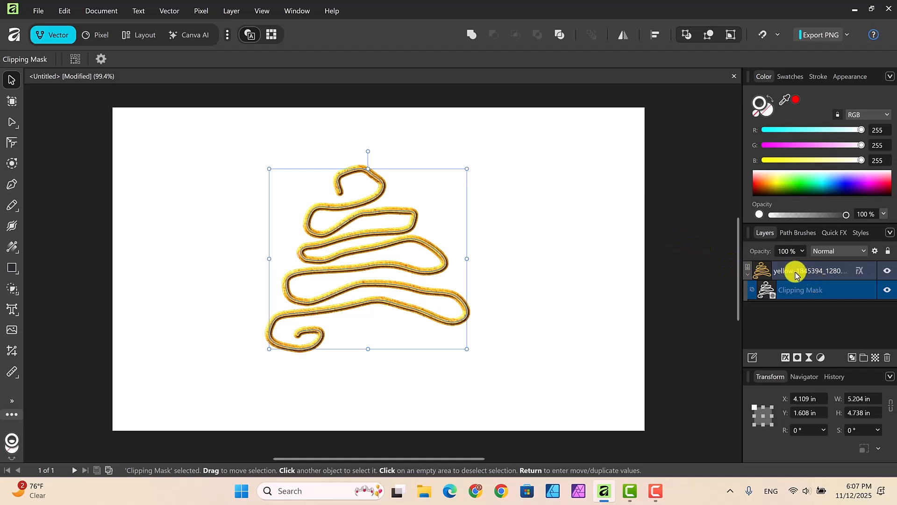
left_click(575, 263)
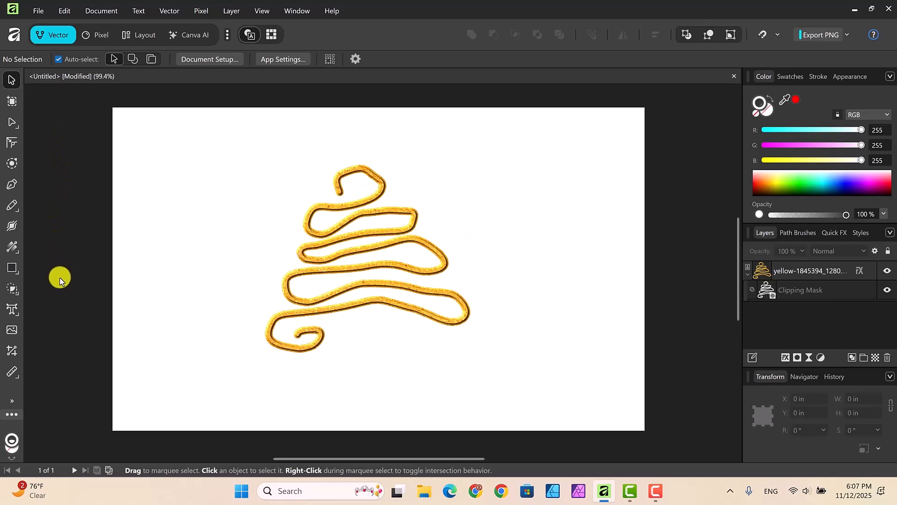
Step: Draw a trapezoid about 1.38 in wide and 1.26 in high below the center of the tree as its base
left_click(16, 273)
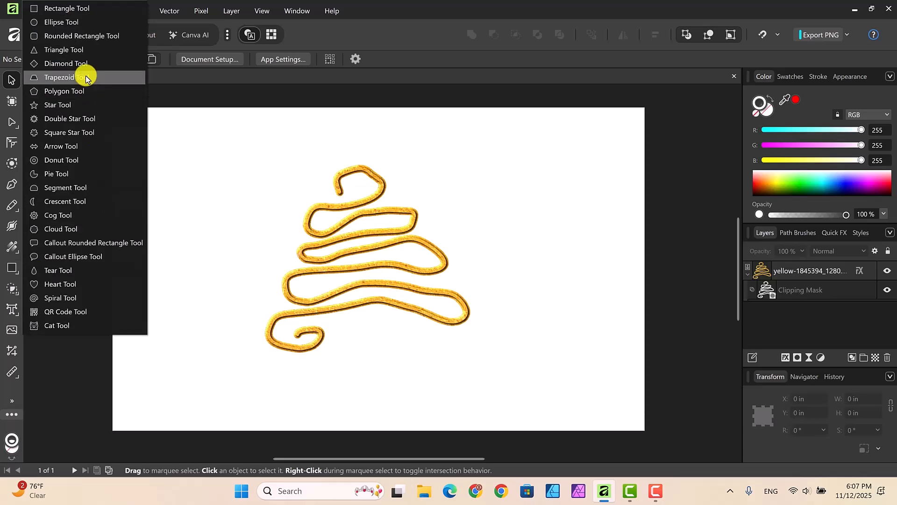
left_click(61, 77)
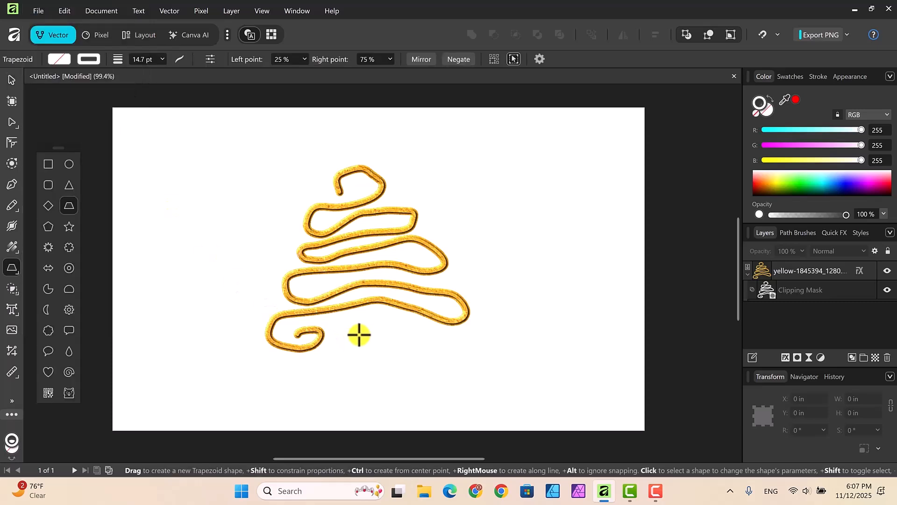
left_click_drag(362, 332, 376, 348)
left_click(11, 80)
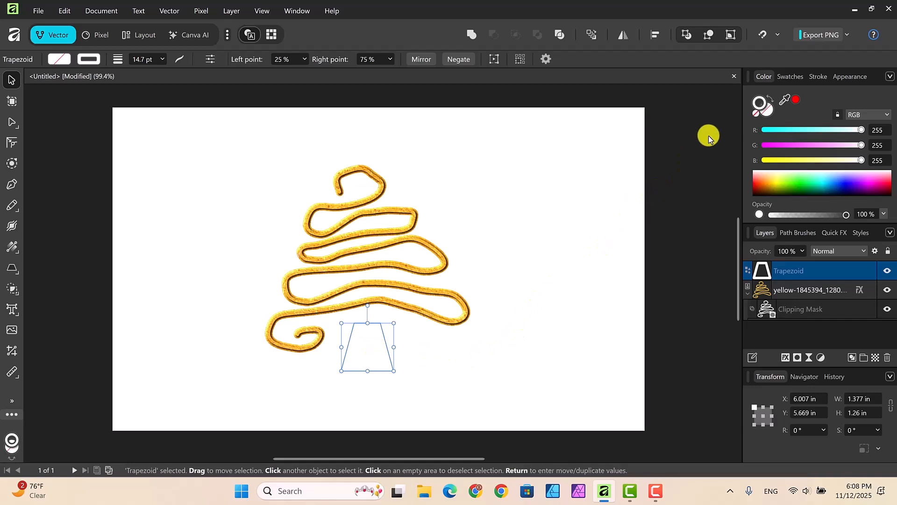
Step: Target the trapezoid's fill and switch the swatches to the Colors palette
left_click(764, 112)
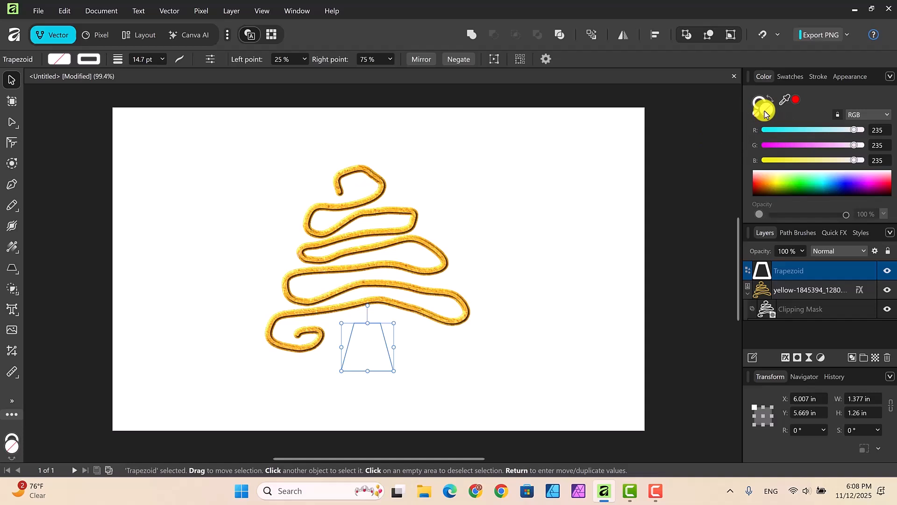
left_click(792, 77)
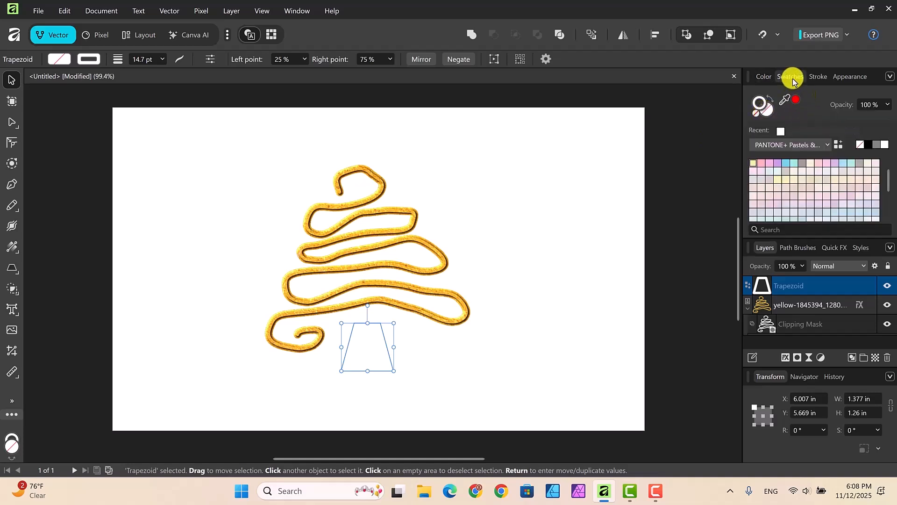
left_click(828, 147)
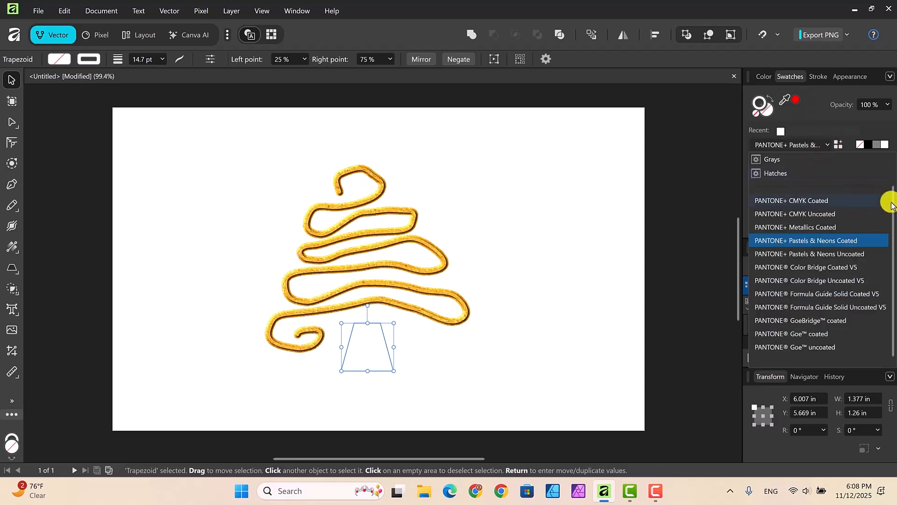
left_click_drag(893, 203, 887, 170)
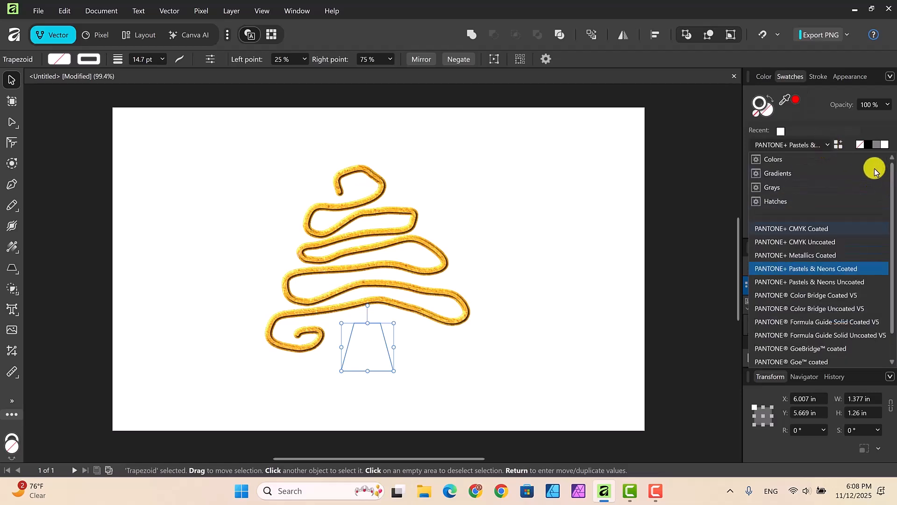
left_click(777, 159)
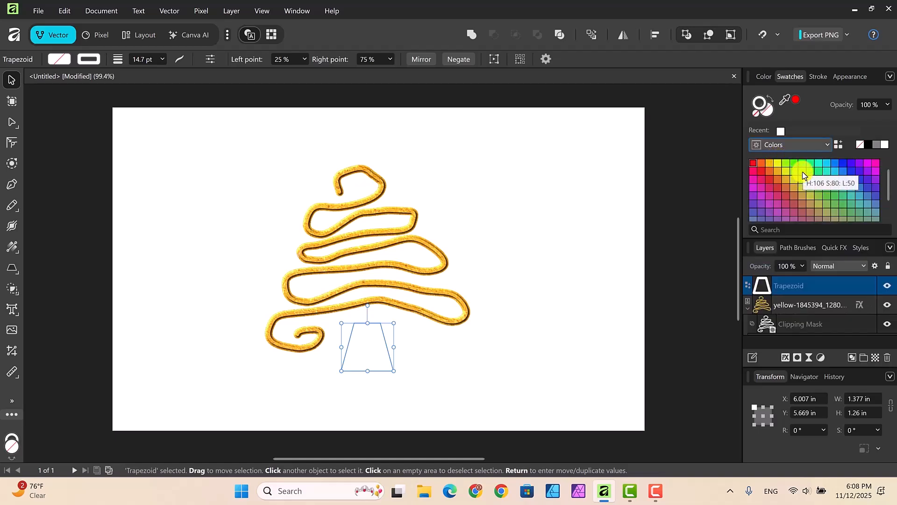
Step: Remove the trapezoid's white stroke and fill the shape with a medium green from the Colors palette
left_click(803, 172)
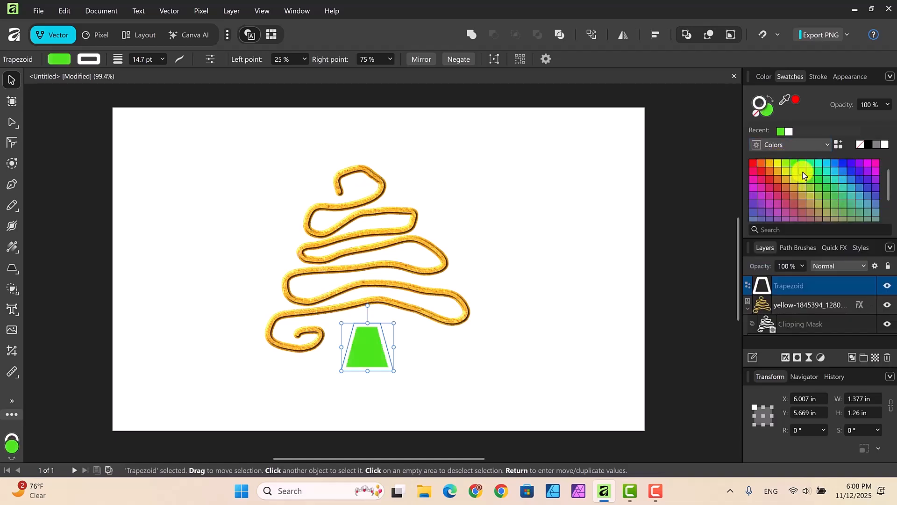
left_click(755, 113)
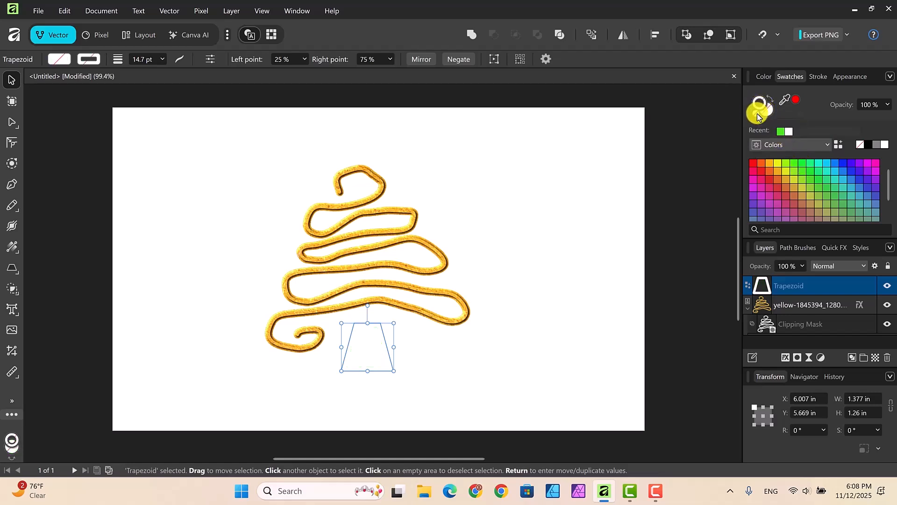
left_click(758, 110)
left_click(768, 111)
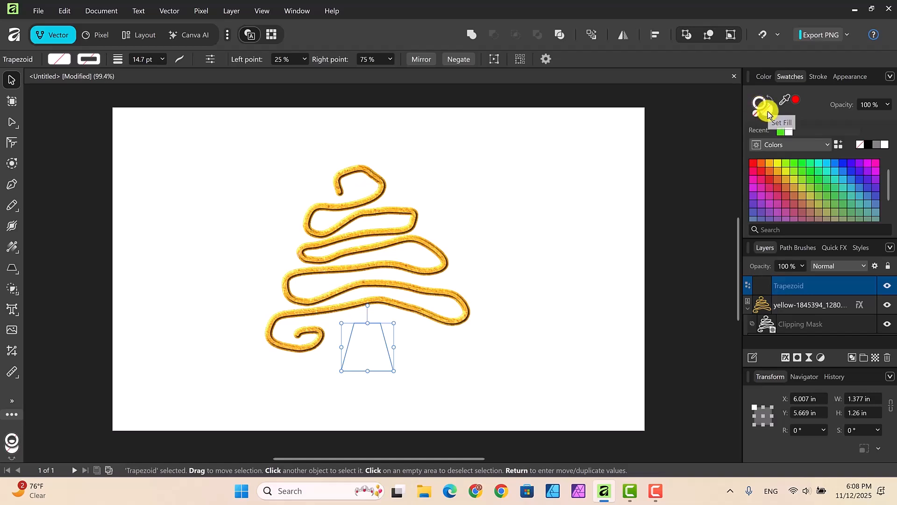
left_click(804, 163)
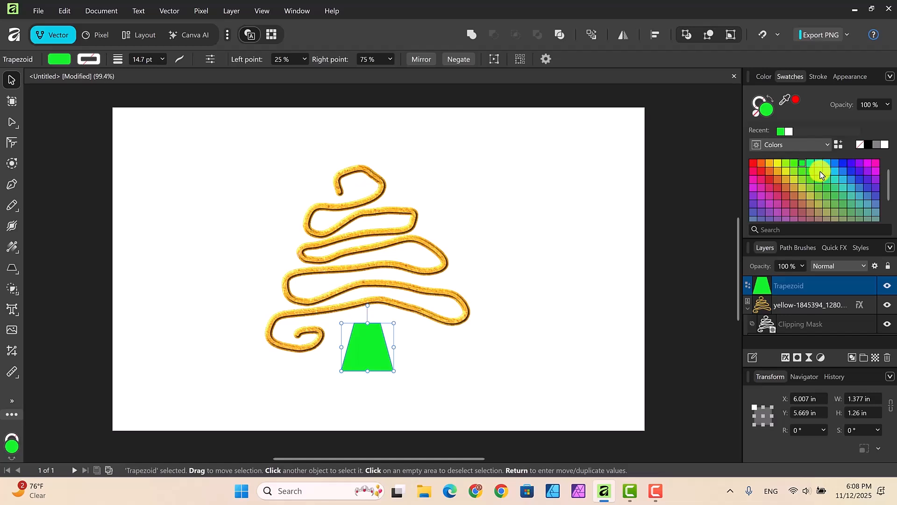
left_click(821, 175)
left_click(811, 181)
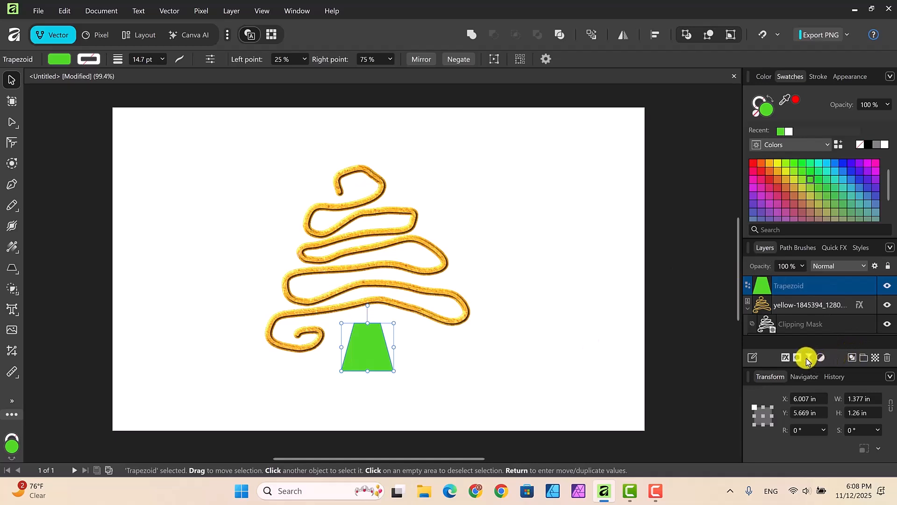
Step: Apply a 3D layer effect to the trapezoid with a radius of 13.7 px
left_click(786, 358)
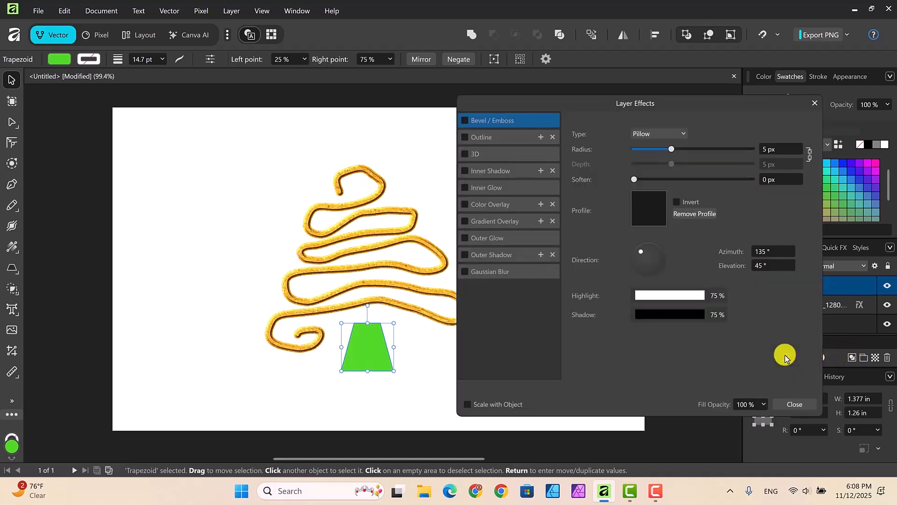
left_click(484, 153)
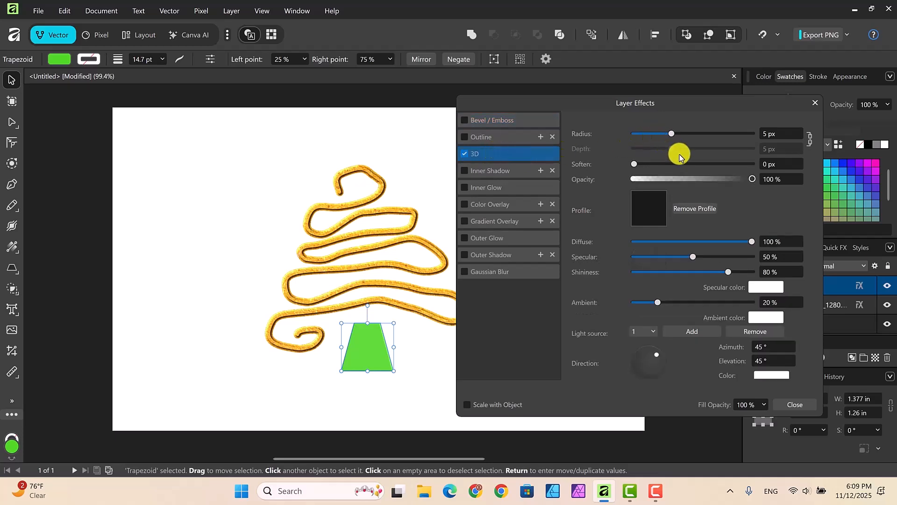
left_click_drag(671, 135, 691, 145)
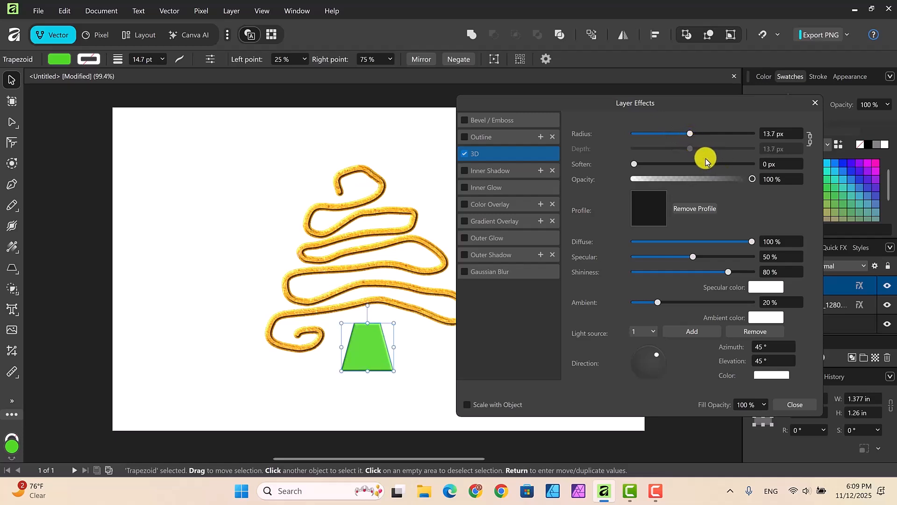
Step: Add a Gradient Overlay effect to the trapezoid and set its type to Elliptical
left_click(465, 222)
left_click(498, 225)
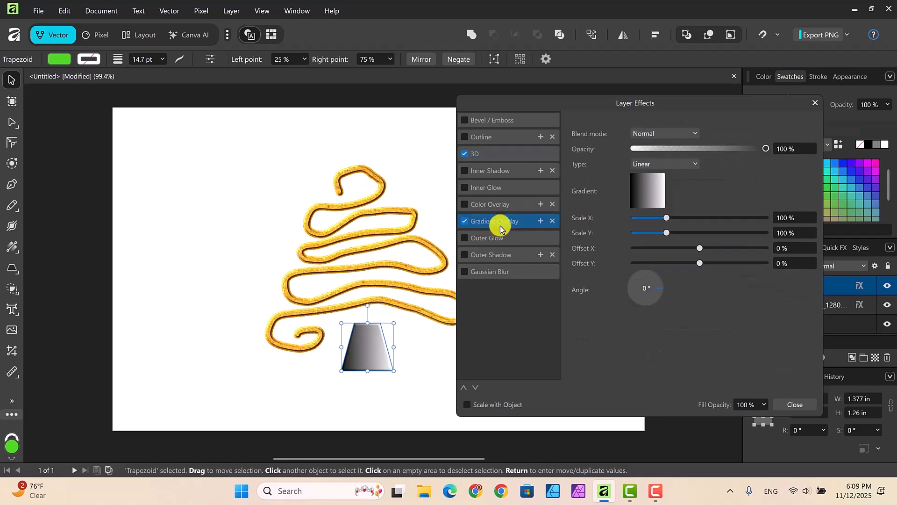
left_click(695, 166)
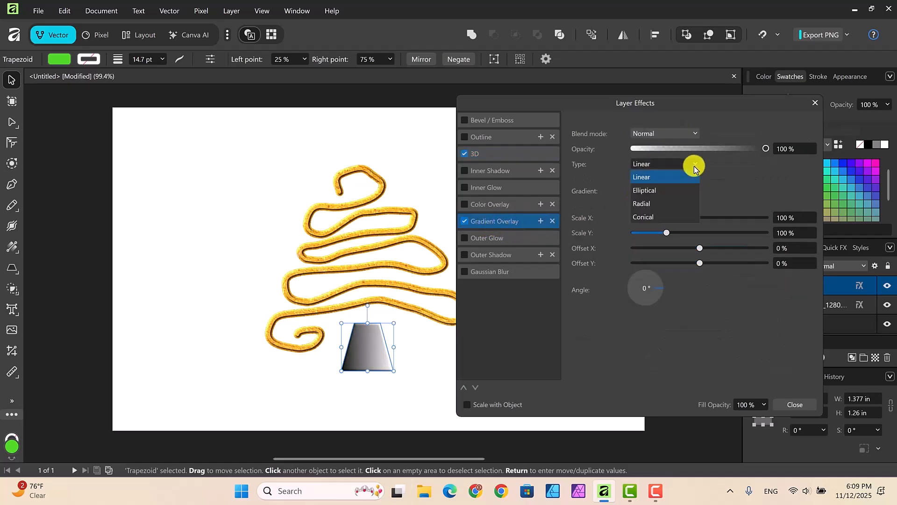
left_click(670, 191)
Step: Set the overlay gradient's first stop at 0% to a medium green from the Colors swatches
left_click(648, 194)
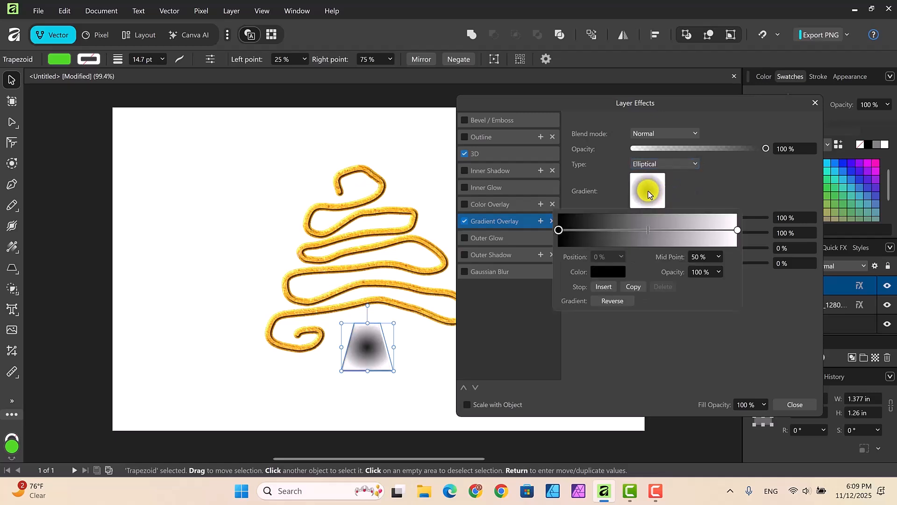
left_click(610, 272)
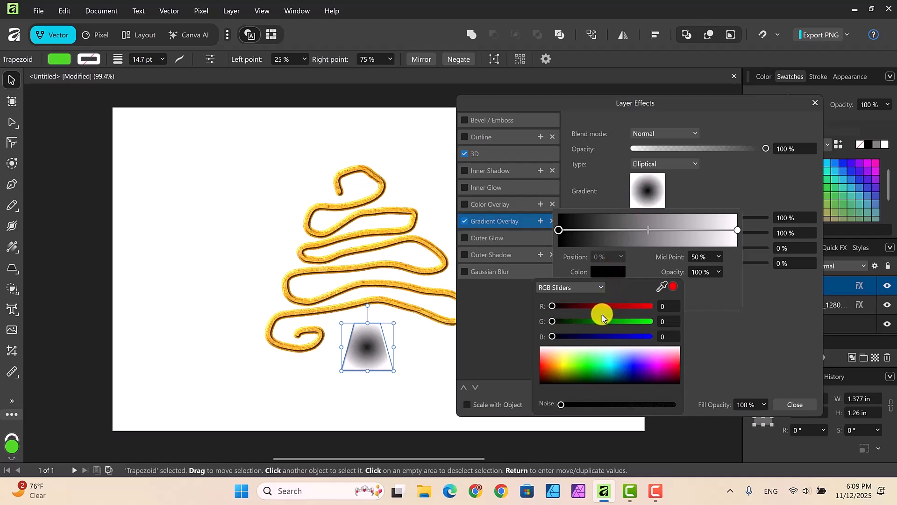
left_click(601, 290)
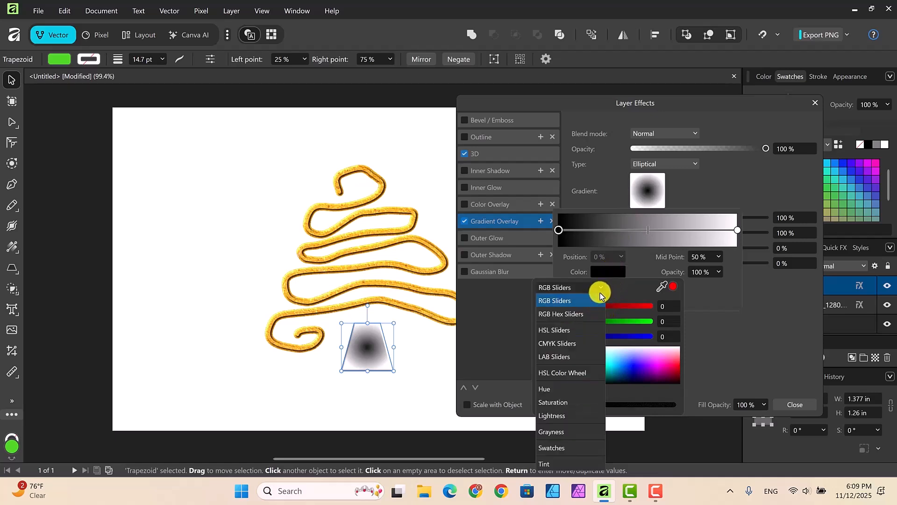
left_click(566, 448)
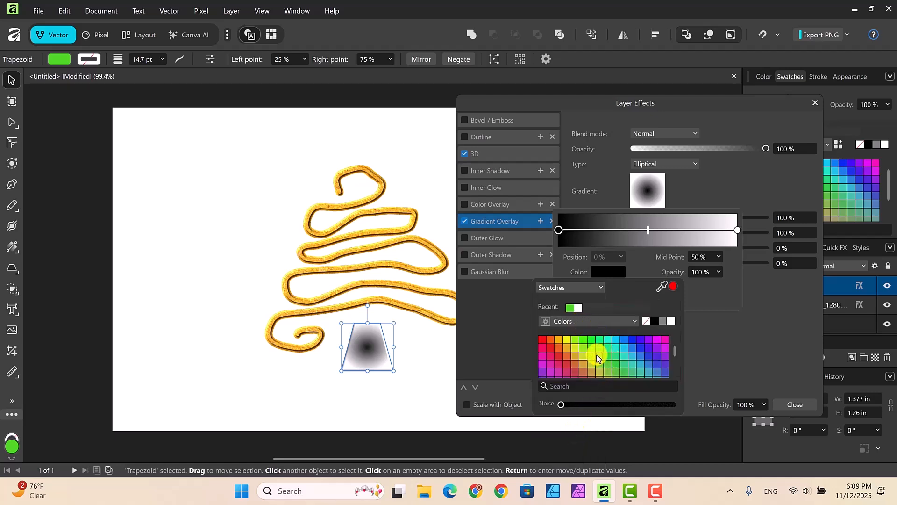
left_click(598, 356)
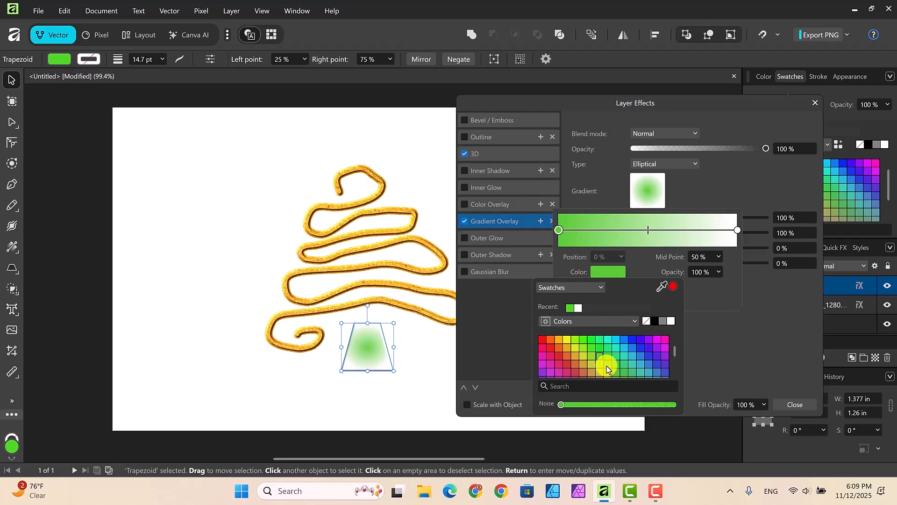
left_click(647, 234)
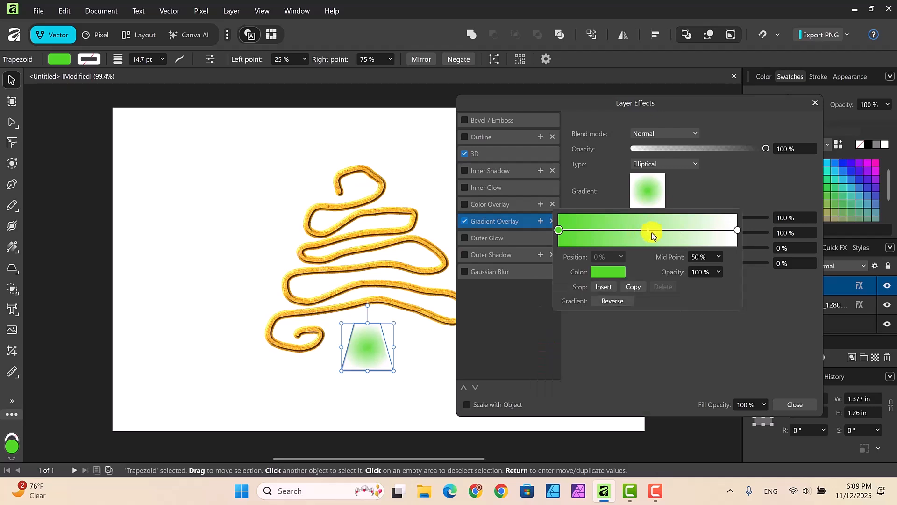
Step: Set the gradient's 100% stop to dark green with HSL 127, 90, 28, then close the layer effects and deselect the trapezoid
left_click(738, 228)
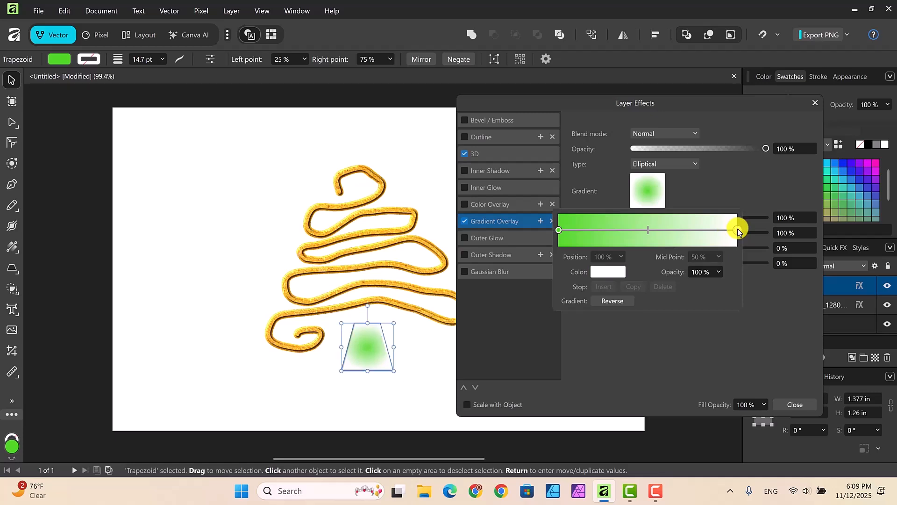
left_click(620, 273)
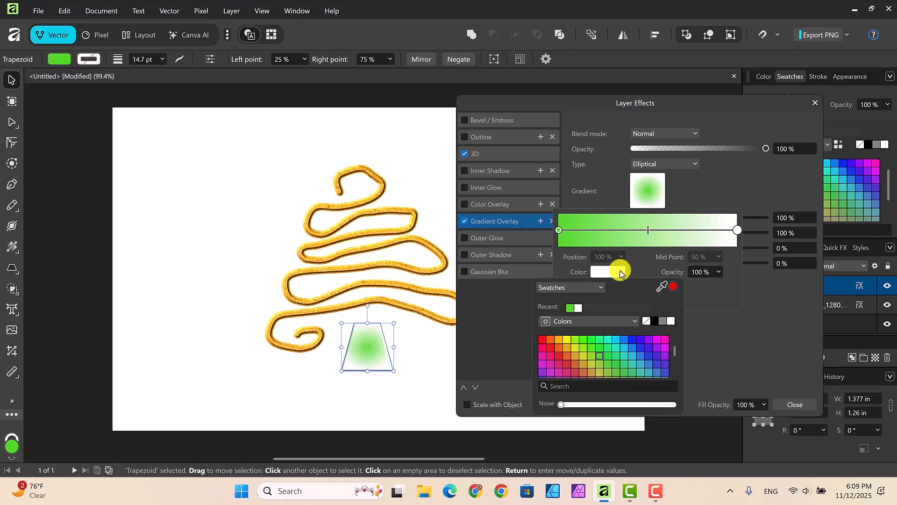
left_click(590, 341)
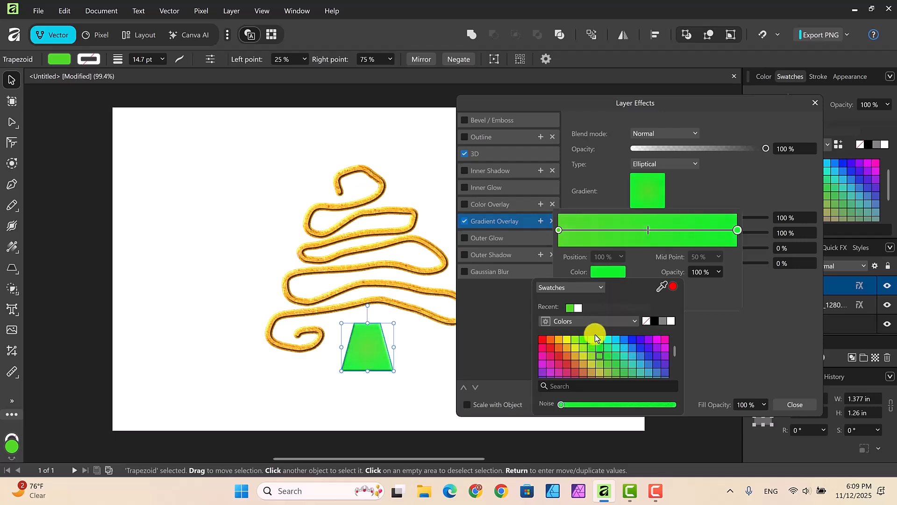
left_click(570, 287)
left_click(570, 329)
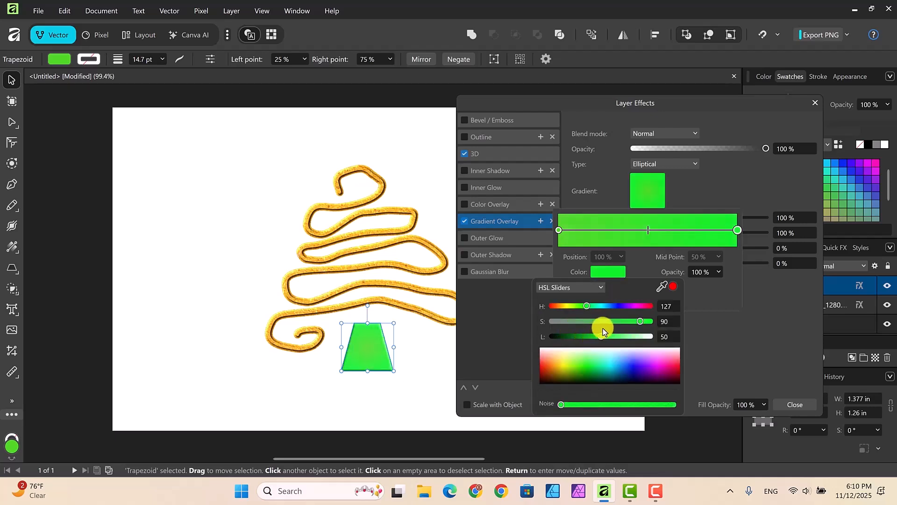
left_click_drag(601, 339, 580, 337)
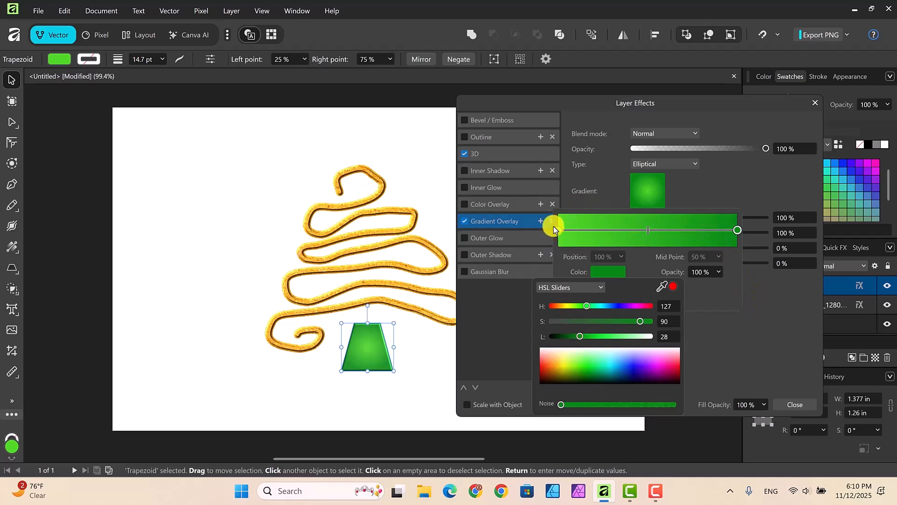
left_click(737, 230)
left_click(790, 405)
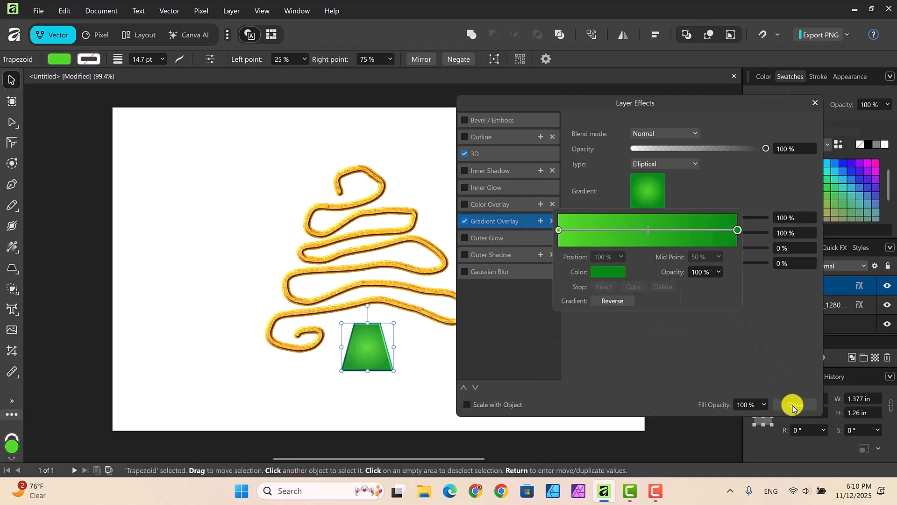
left_click(793, 405)
left_click(793, 406)
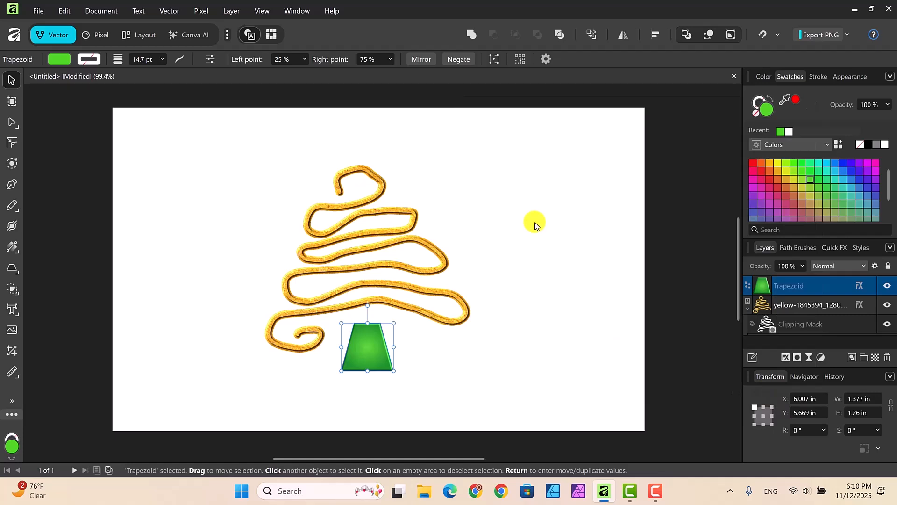
left_click(534, 223)
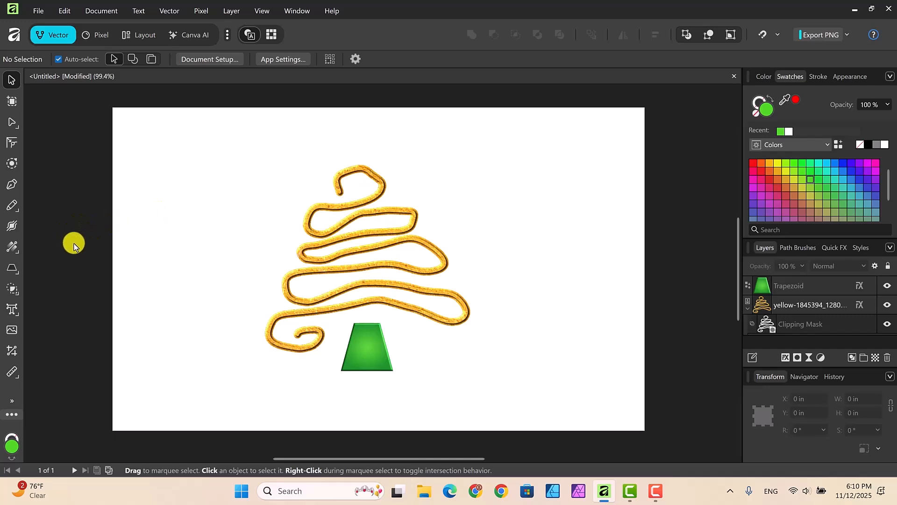
left_click(15, 274)
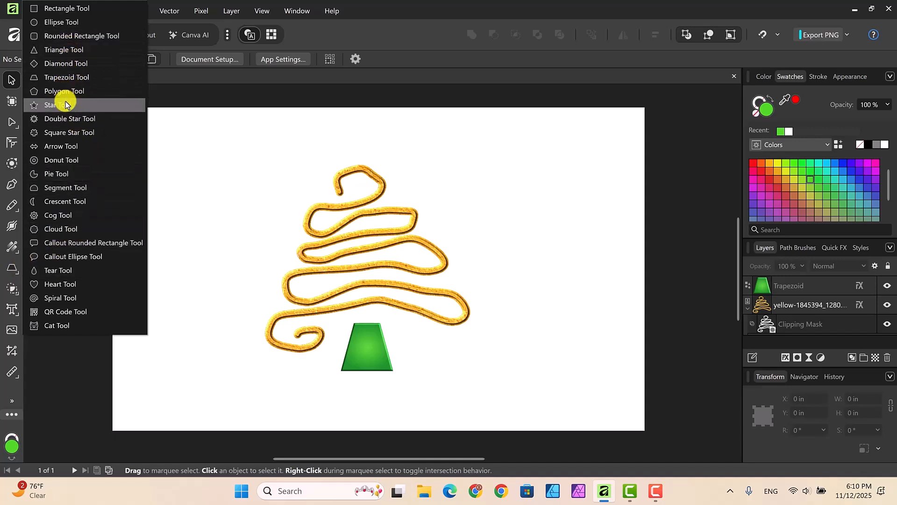
left_click(47, 357)
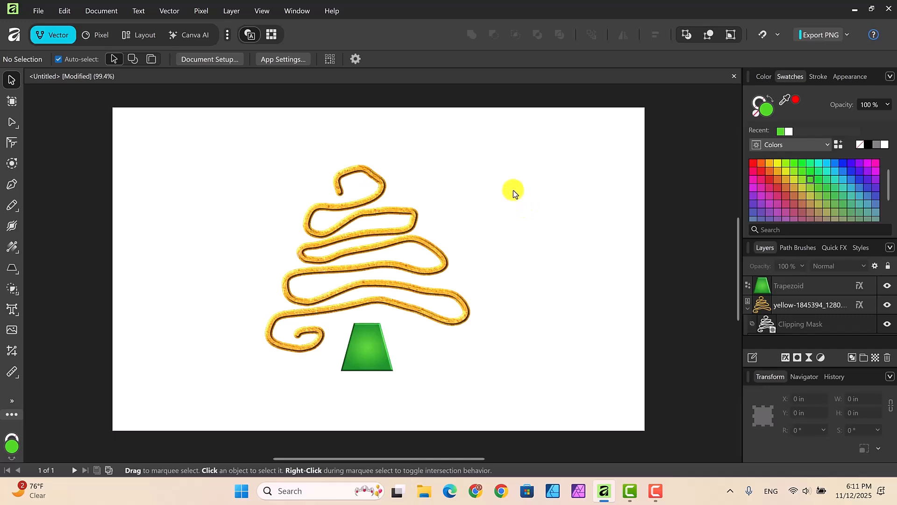
Step: Move and smooth the clipping mask curve's nodes at the right end of the second loop to round and shorten it
left_click(11, 122)
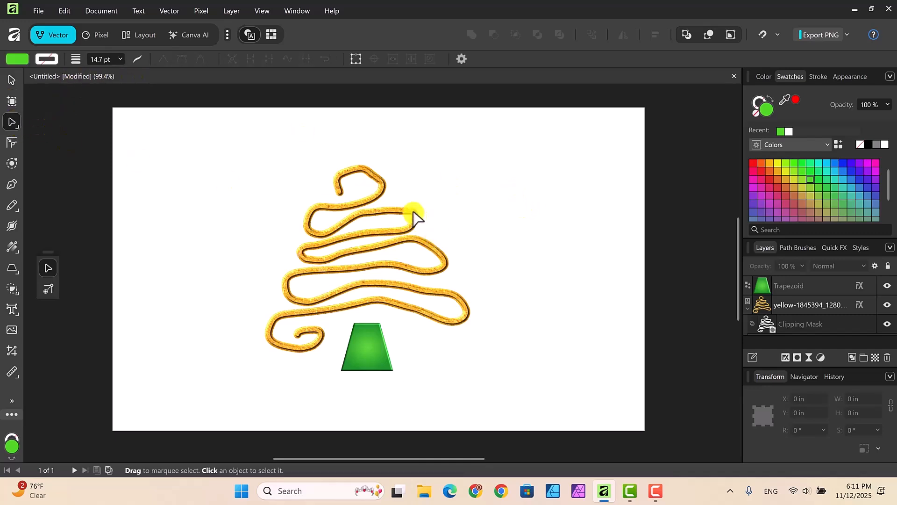
left_click(414, 215)
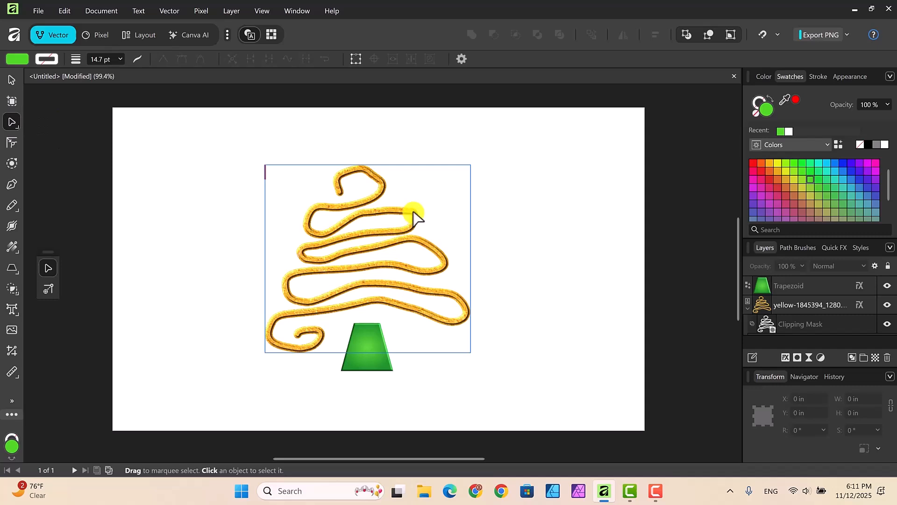
left_click(886, 328)
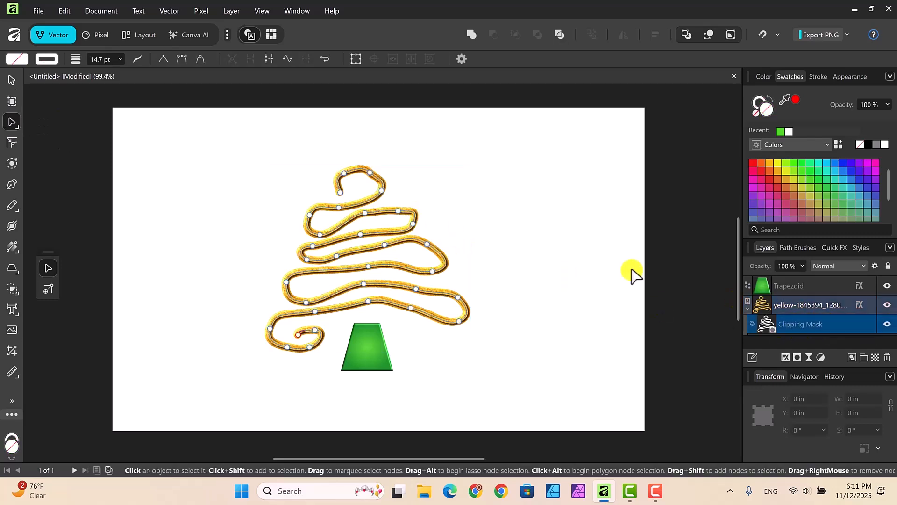
left_click(396, 208)
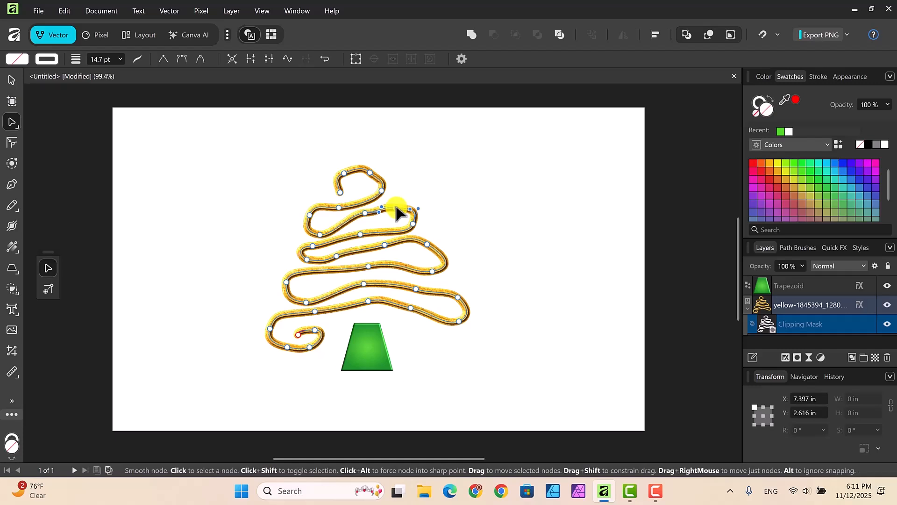
mouse_move(413, 228)
left_mouse_down()
mouse_move(400, 226)
mouse_move(393, 206)
mouse_move(411, 214)
left_mouse_up()
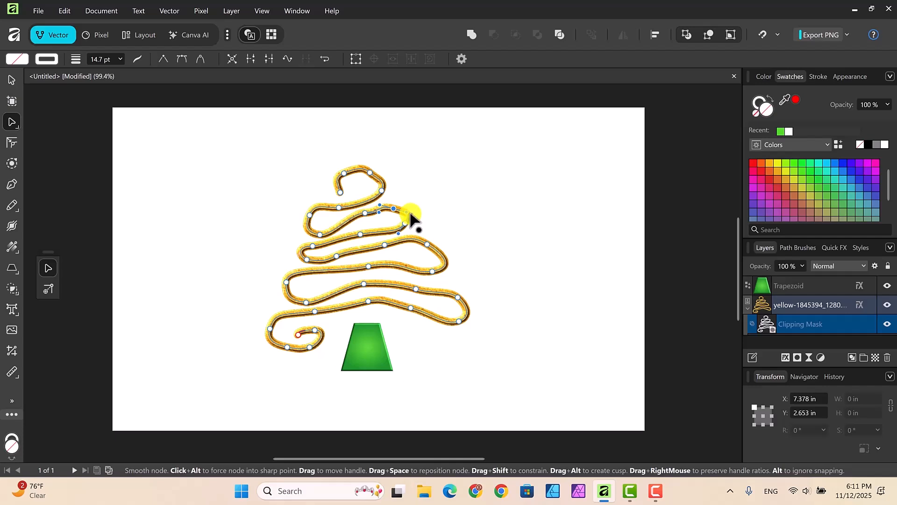
left_click(427, 184)
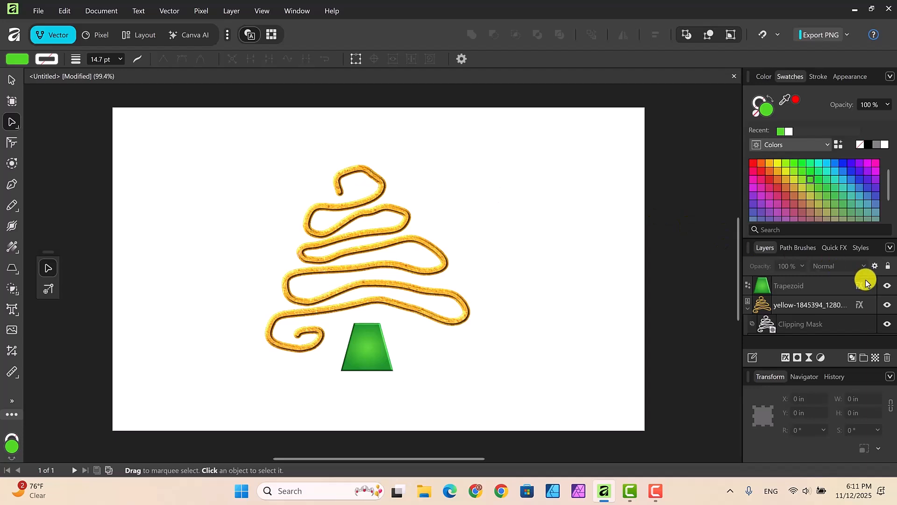
Step: Rotate the gold tree image slightly clockwise together with its clipping mask, and deselect it
left_click(810, 309)
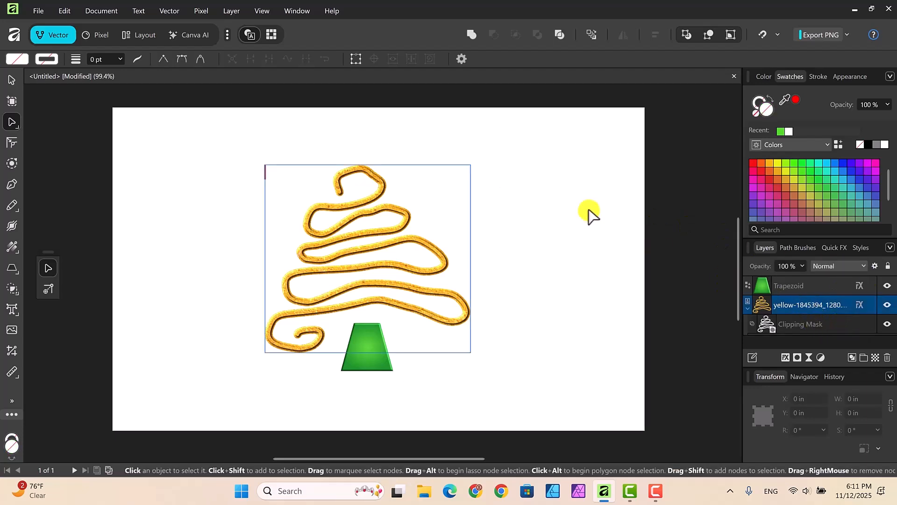
left_click(8, 82)
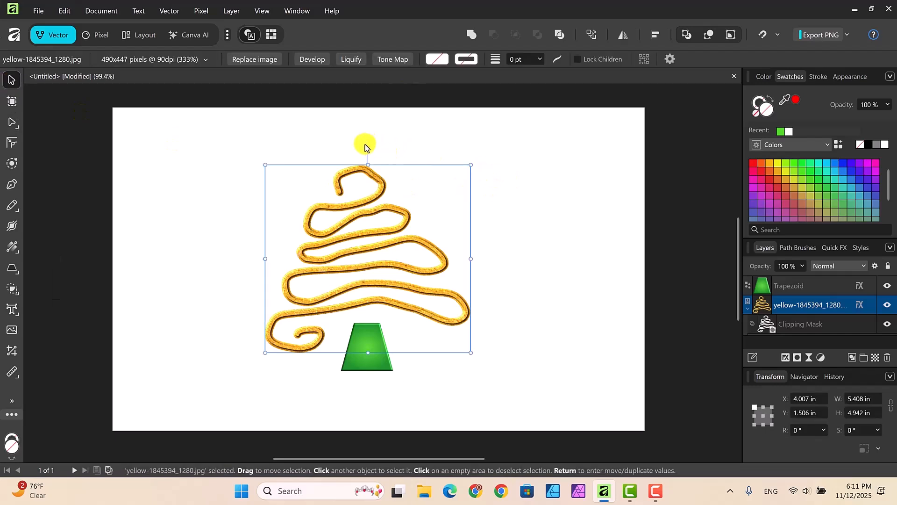
left_click_drag(367, 147, 371, 144)
left_click(511, 267)
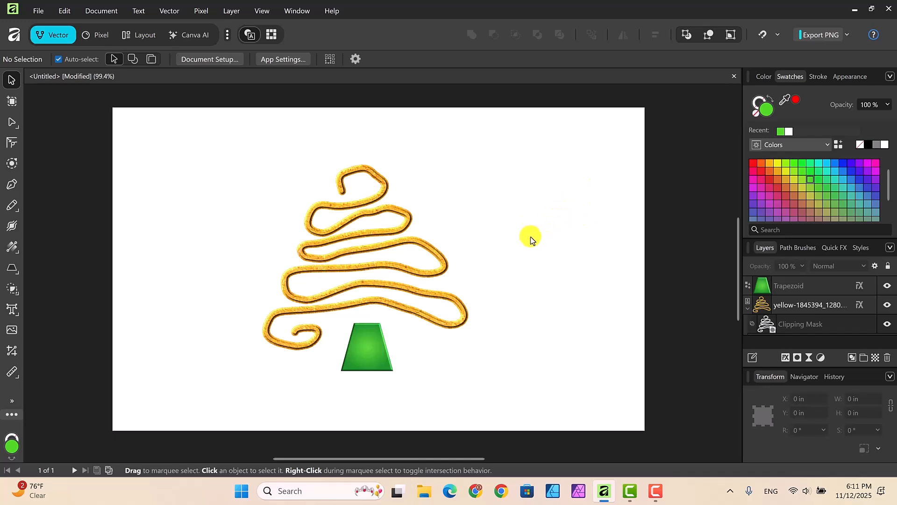
left_click(804, 250)
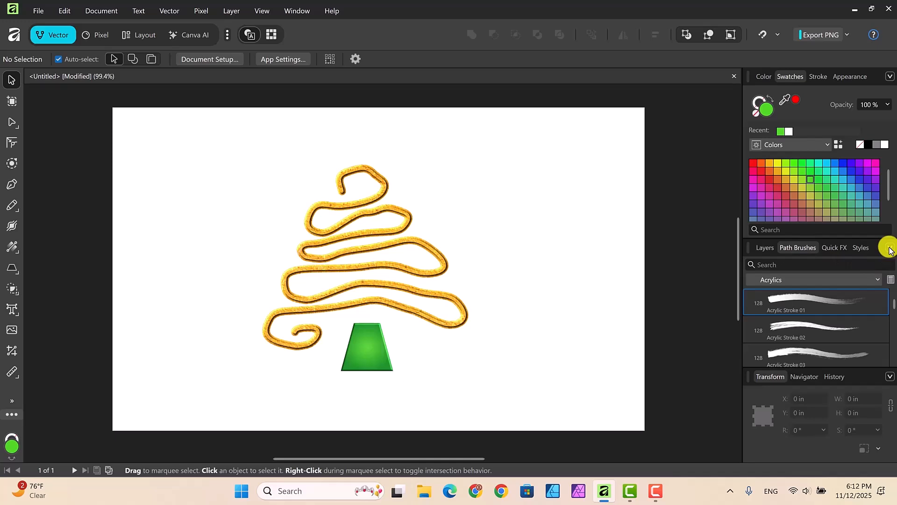
left_click(890, 249)
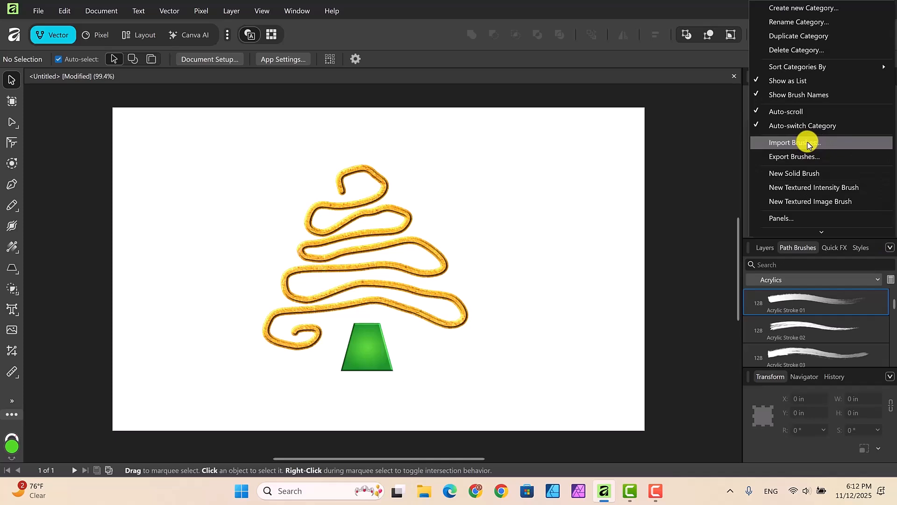
left_click(807, 144)
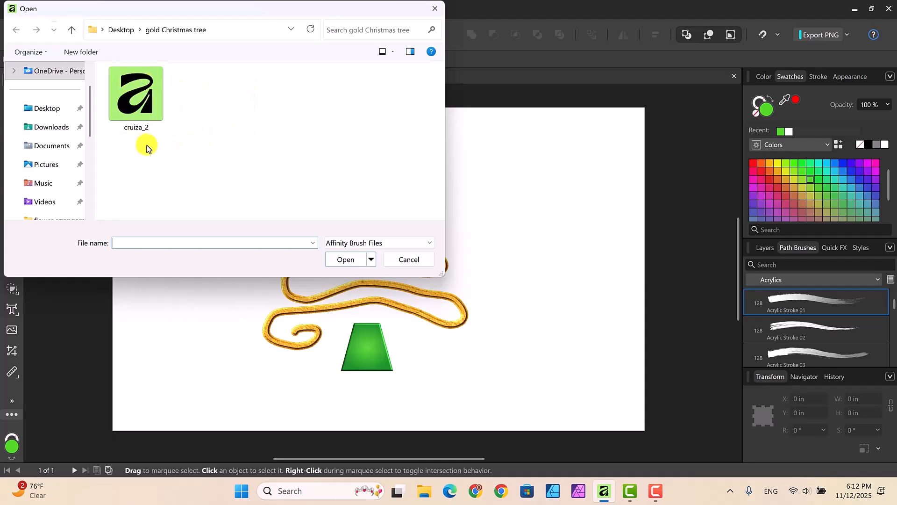
left_click(407, 259)
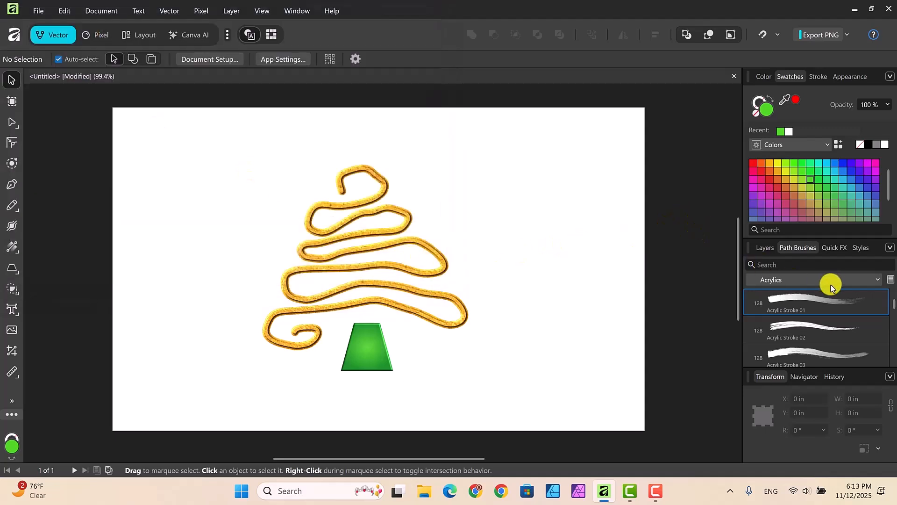
left_click(878, 282)
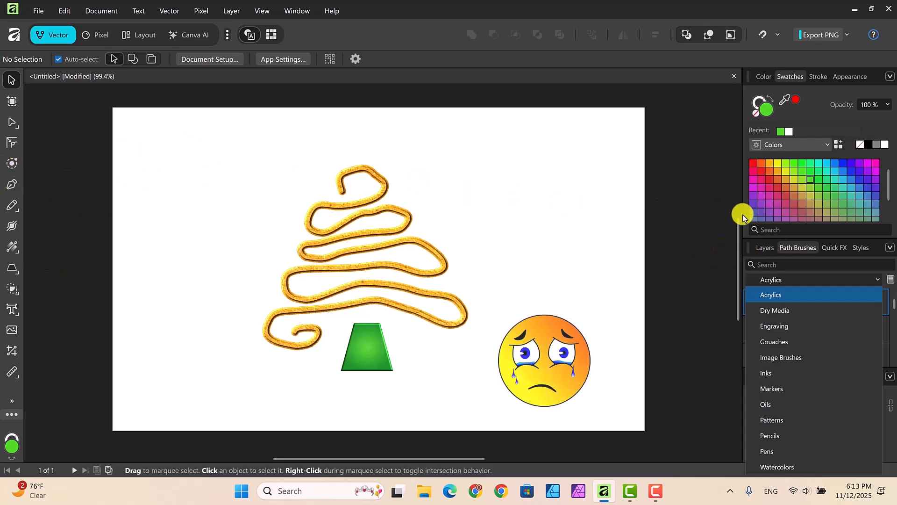
left_click(678, 227)
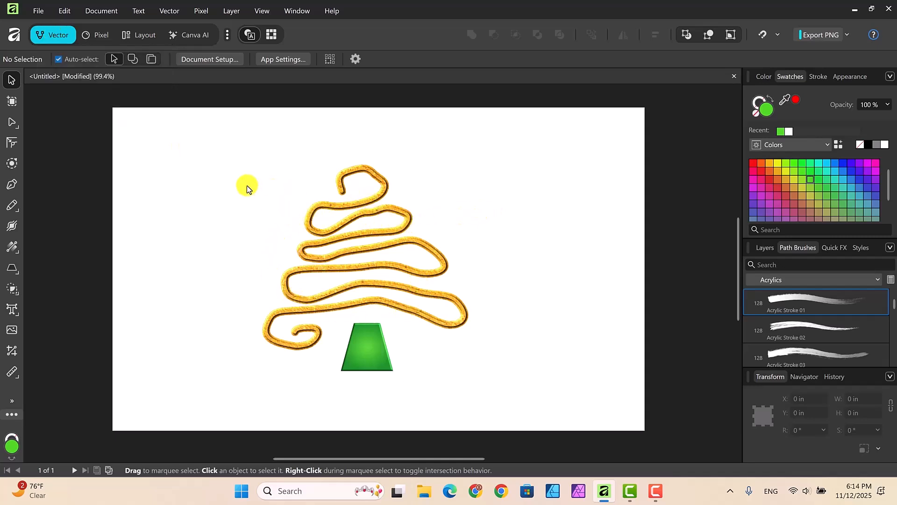
Step: Switch to the Pixel workspace and set up the Paint Brush tool with the star2 brush from the cruiza_2 set
left_click(101, 37)
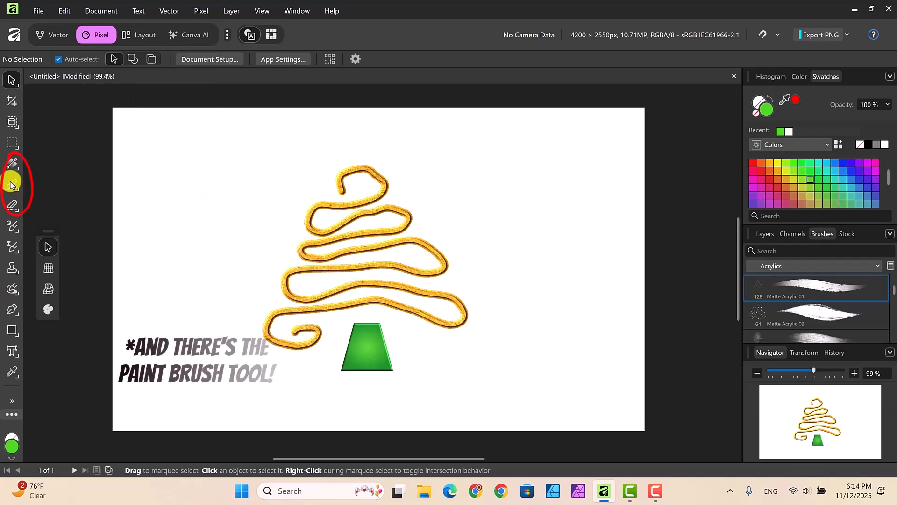
left_click(877, 267)
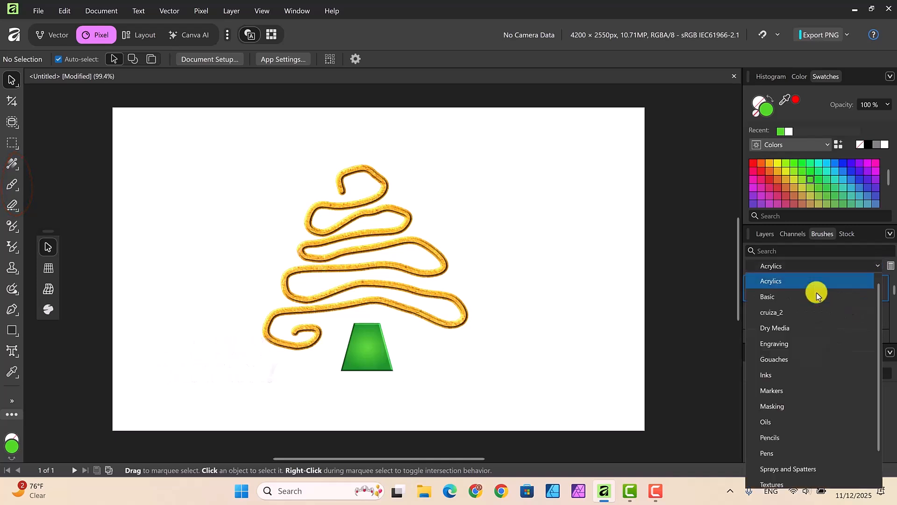
left_click(773, 313)
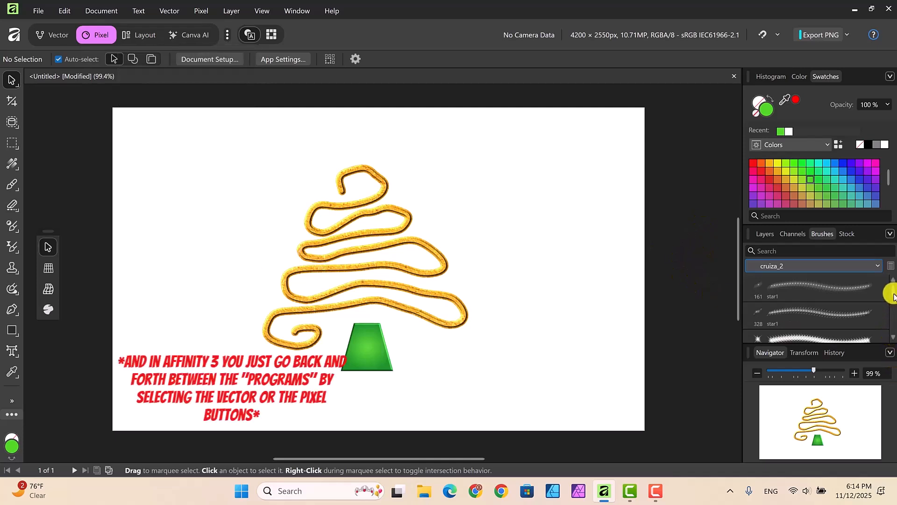
scroll(893, 296, "down", 1)
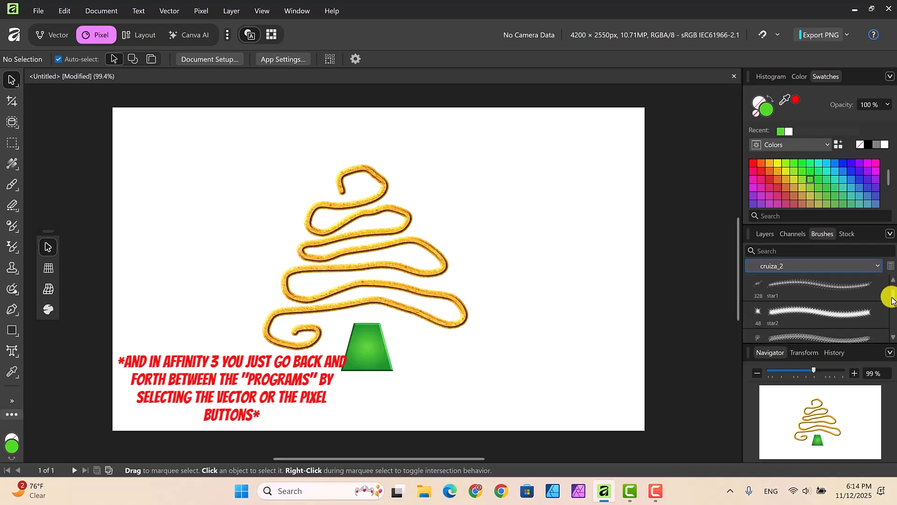
left_click(812, 312)
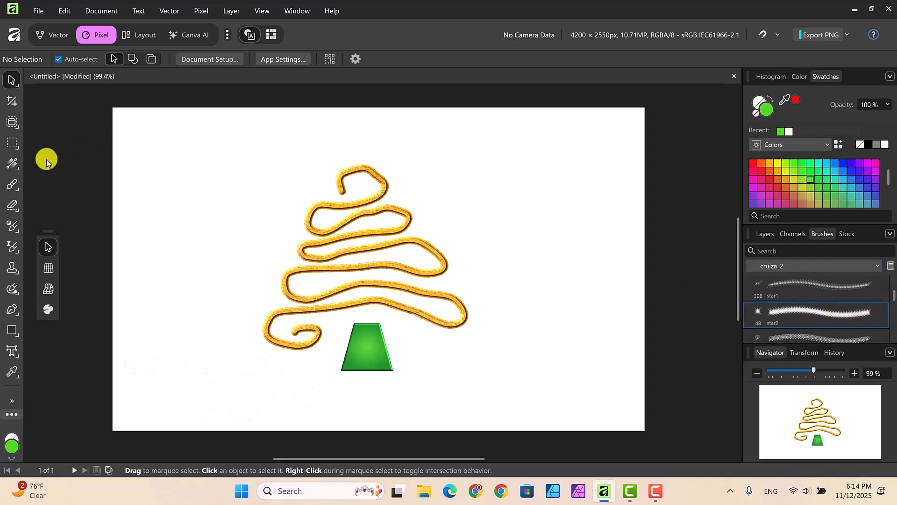
left_click(11, 185)
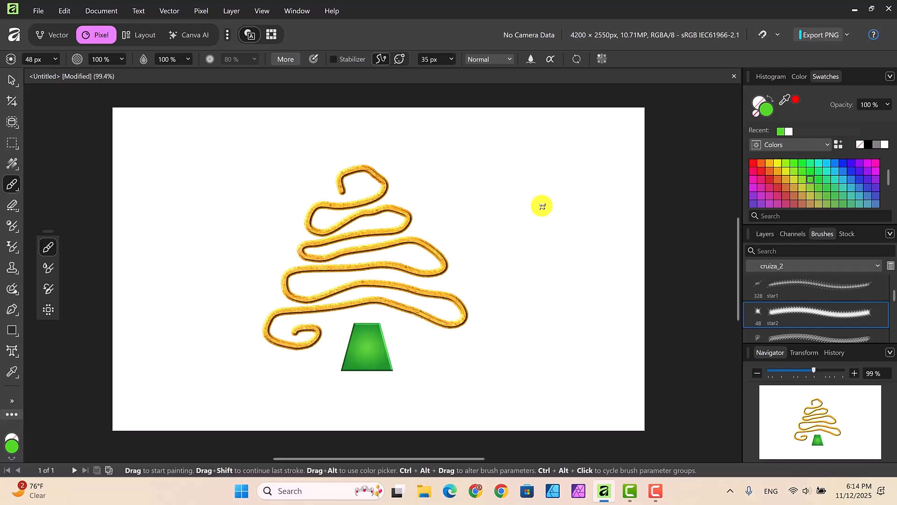
Step: Enlarge the star2 brush to 786 px
key("bracketright")
key("bracketright")
left_click_drag(524, 206, 532, 206)
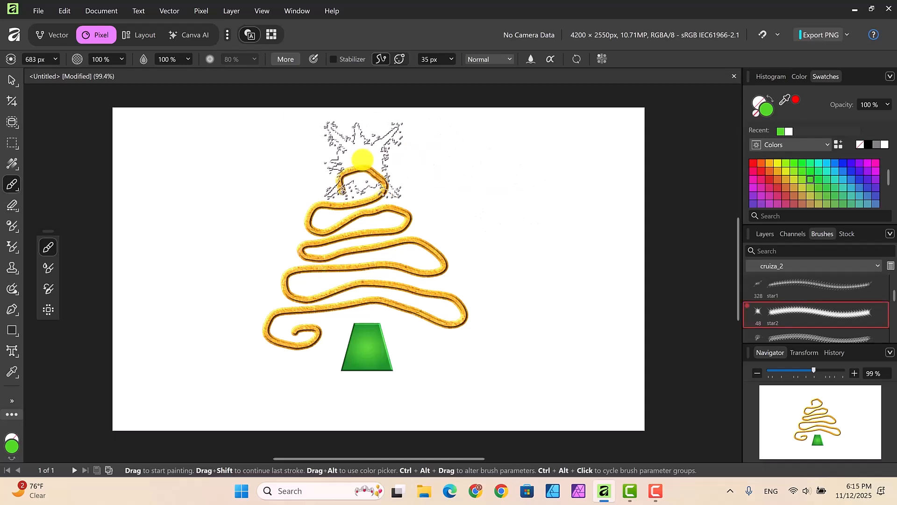
key("bracketright")
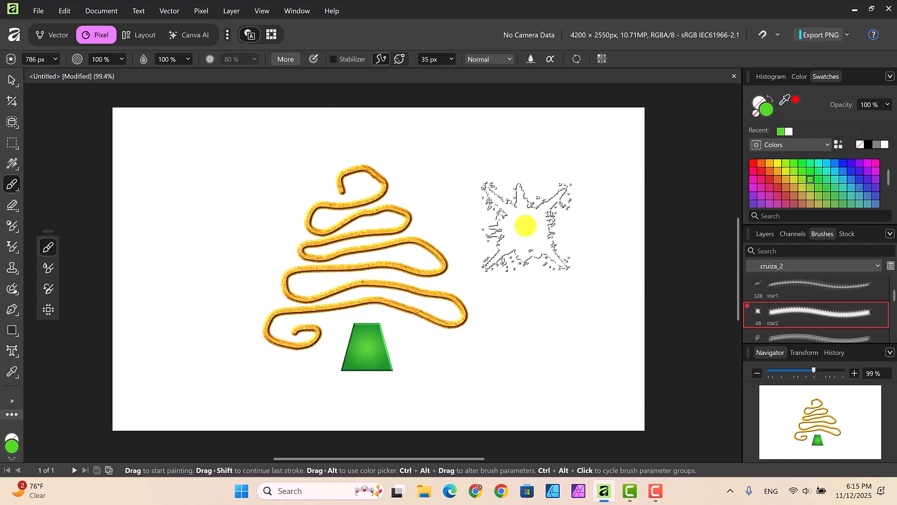
Step: Pick a light grey from the PANTONE+ Pastels & Neons Coated swatches and stamp one star at the top of the tree
left_click(828, 147)
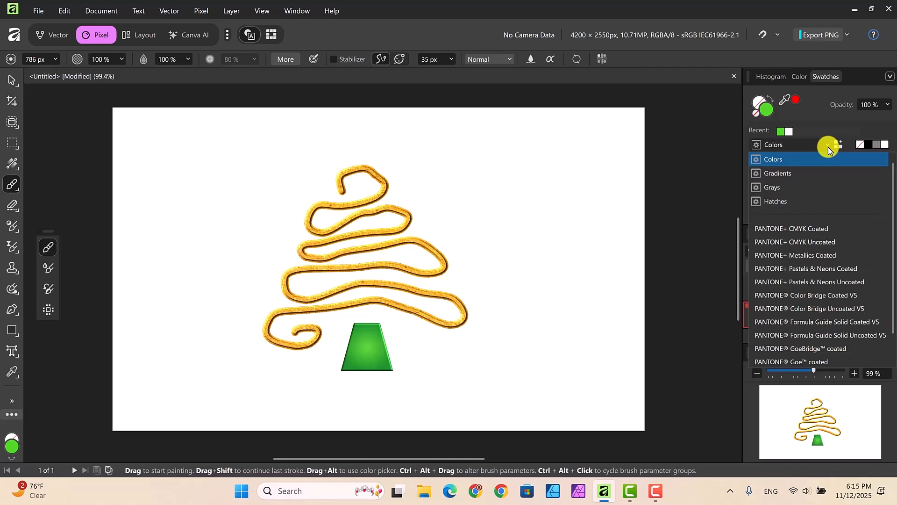
left_click(850, 269)
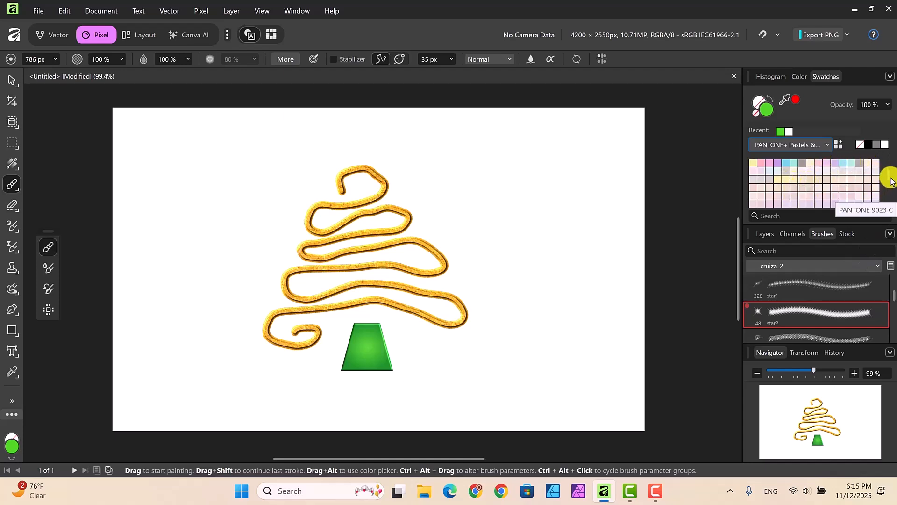
mouse_move(888, 174)
left_mouse_down()
mouse_move(888, 197)
mouse_move(887, 177)
left_mouse_up()
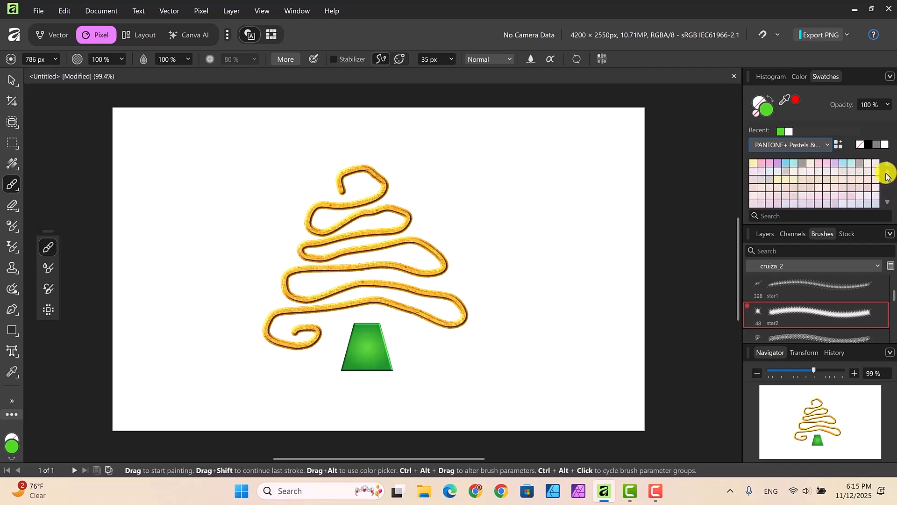
left_click(761, 179)
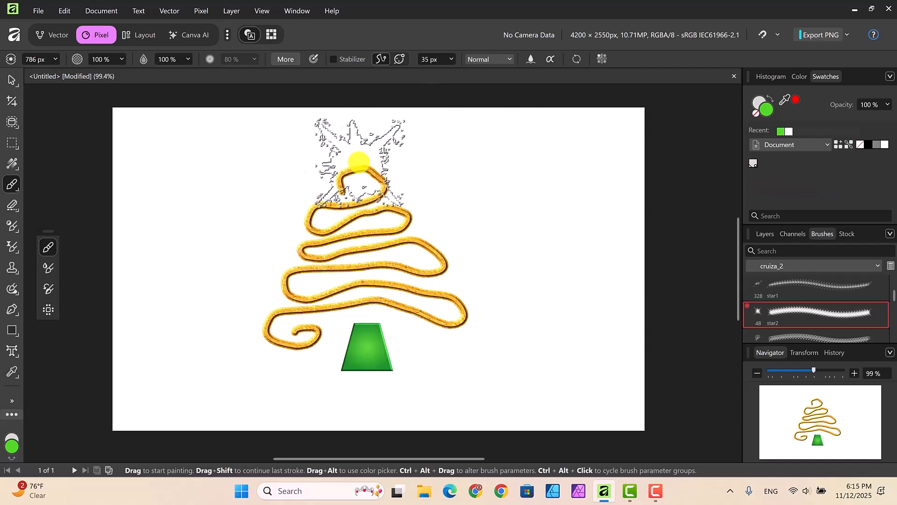
left_click(359, 152)
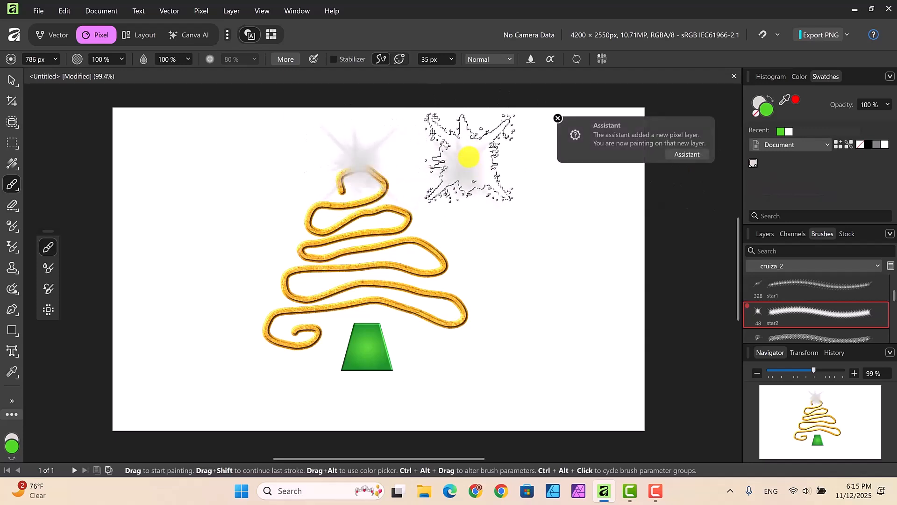
Step: Try stamping the large star in the empty area beside the tree, undoing each test stamp
left_click(469, 157)
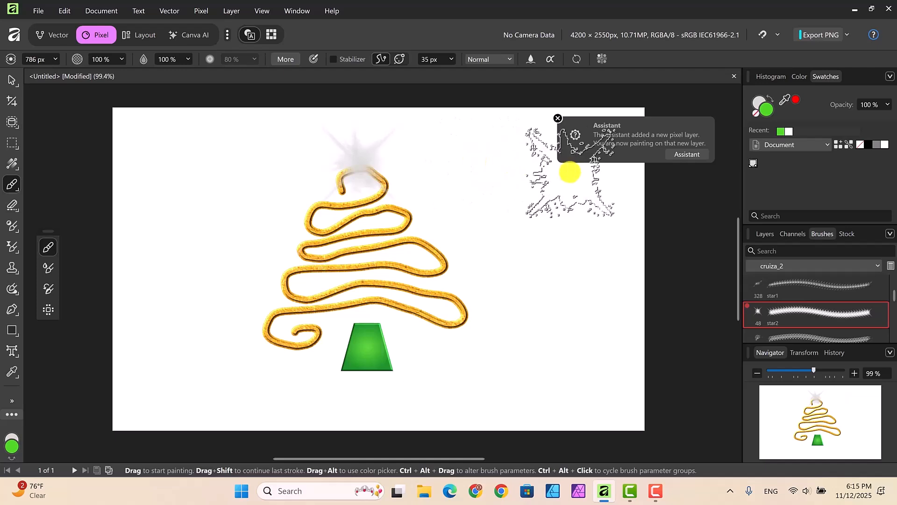
key("ctrl+z")
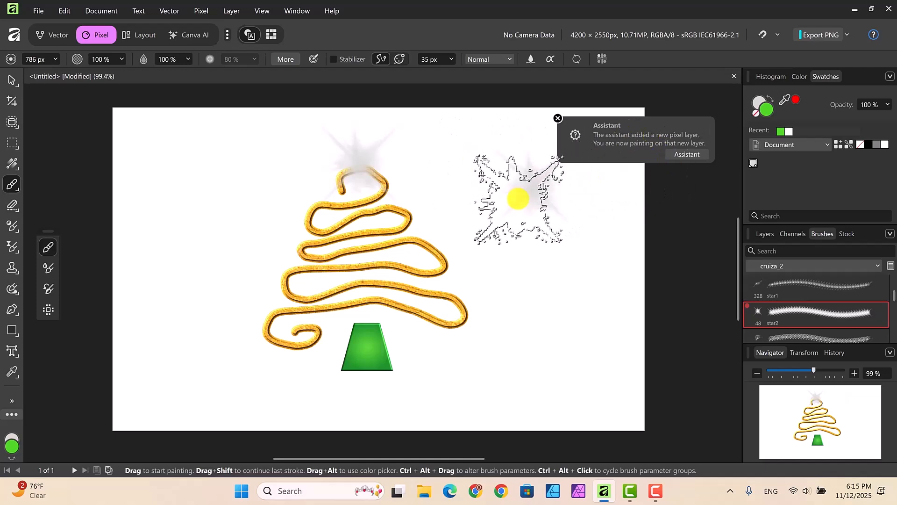
left_click(511, 217)
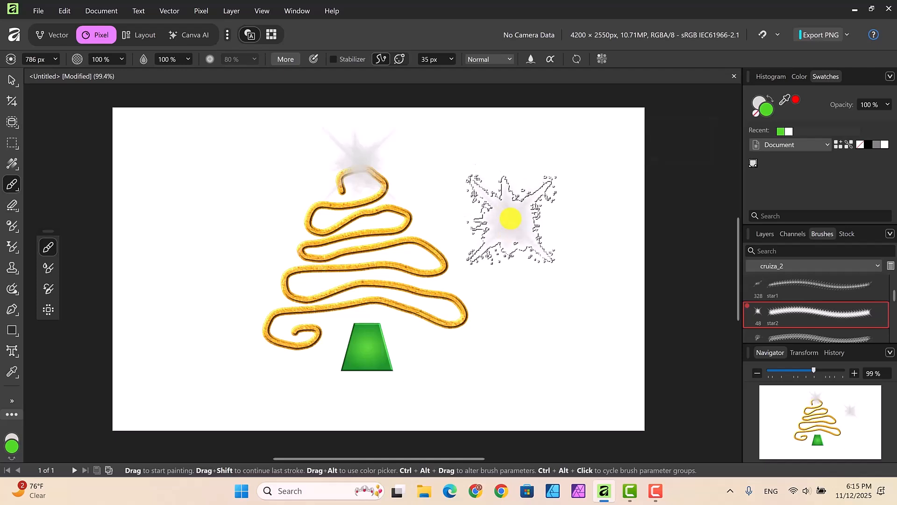
key("ctrl+z")
Step: Reduce the star2 brush to 349 px and undo the test star beside the tree
left_click(513, 220)
key("bracketleft")
key("bracketleft")
key("bracketleft")
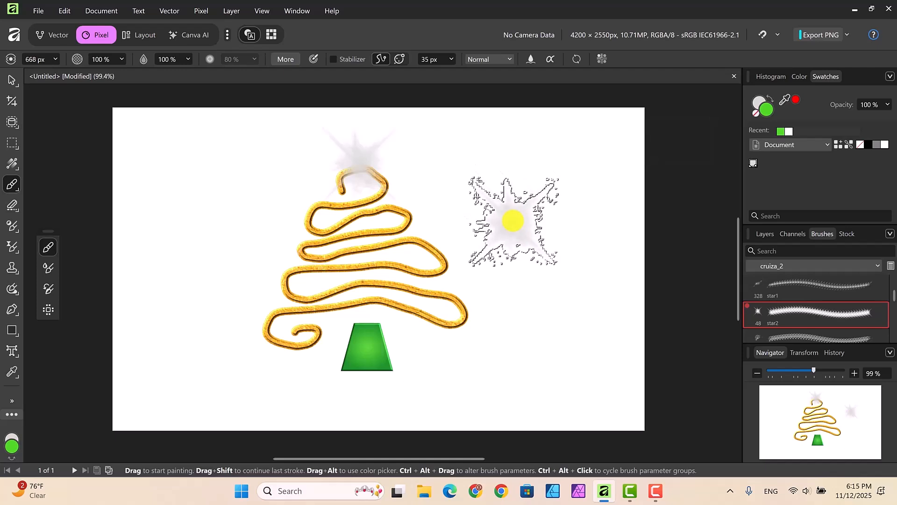
key("bracketleft")
key("bracketleft")
key("bracketleft")
key("ctrl+z")
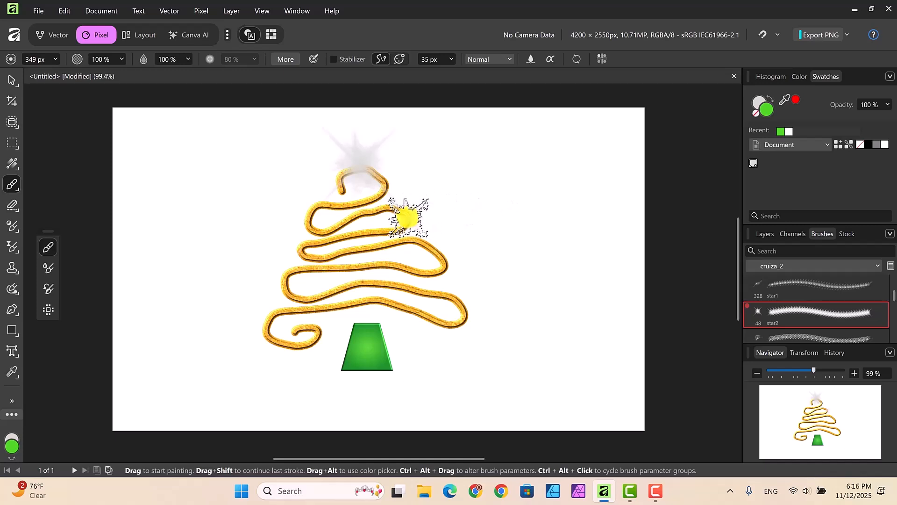
Step: Stamp six small stars on the outer bends of the gold swirl, alternating sides from the second loop down to the lowest
left_click(407, 217)
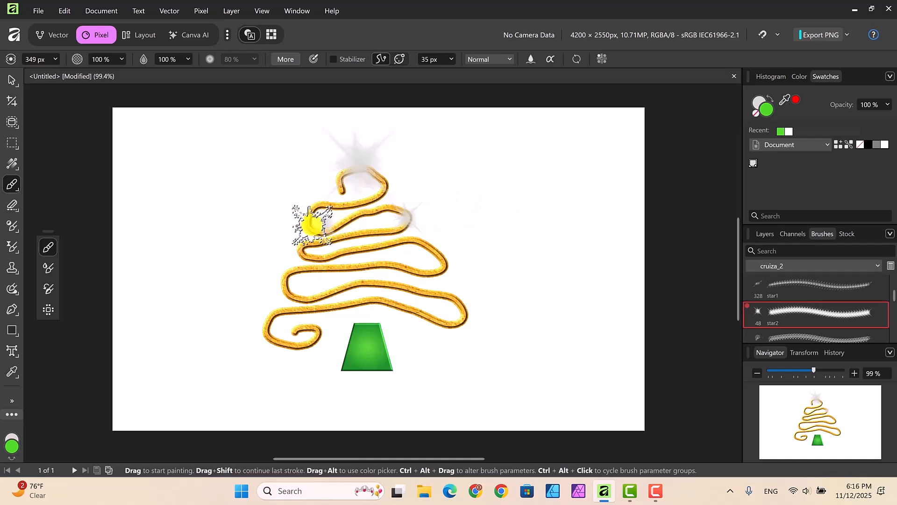
left_click(309, 223)
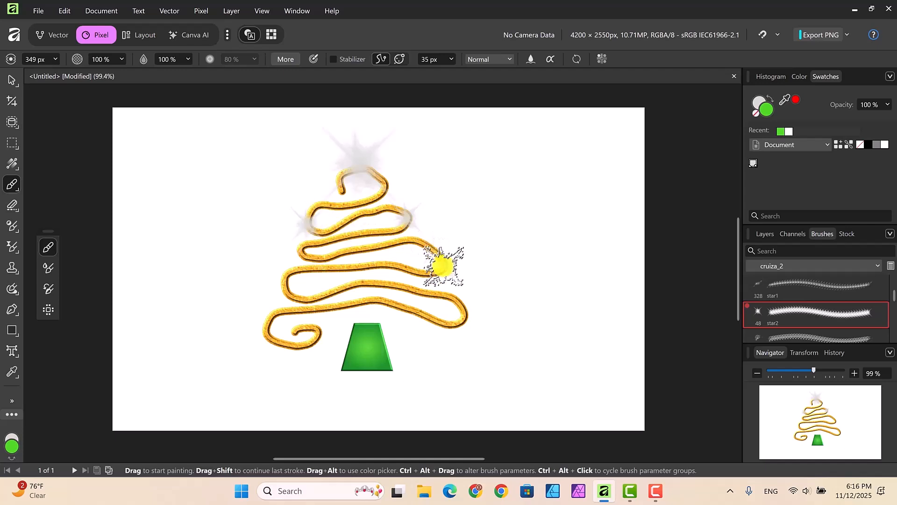
left_click(443, 266)
left_click(286, 274)
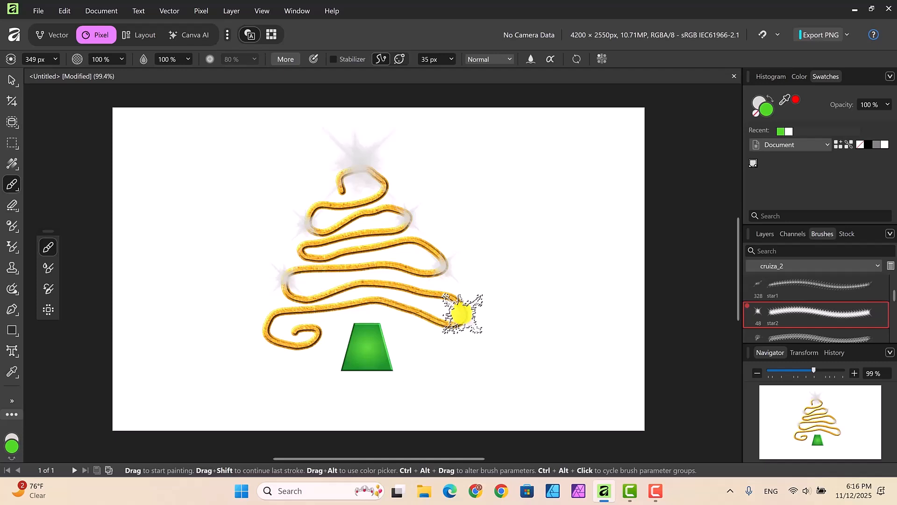
left_click(463, 313)
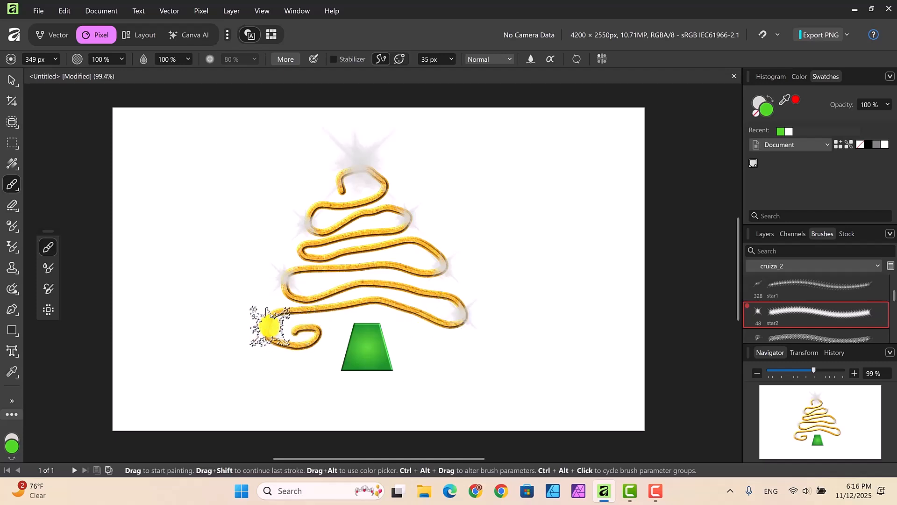
left_click(269, 327)
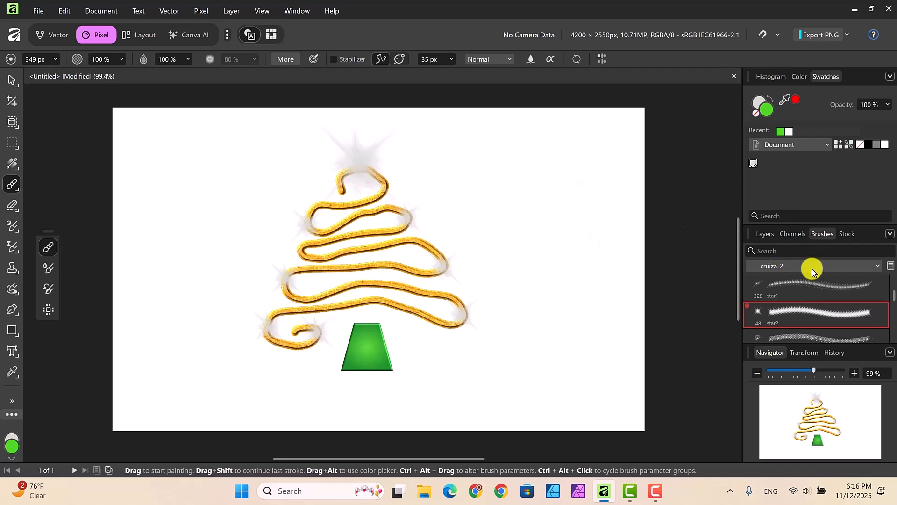
Step: Choose the 161 px star1 brush from the cruiza_2 set, enlarge it to 651 px, and undo its test strokes beside the tree
left_click_drag(894, 294, 890, 286)
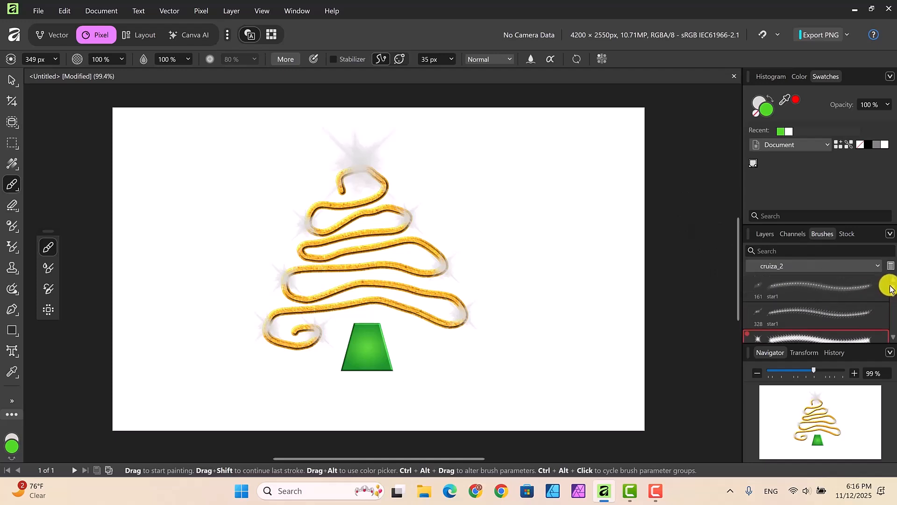
left_click(809, 284)
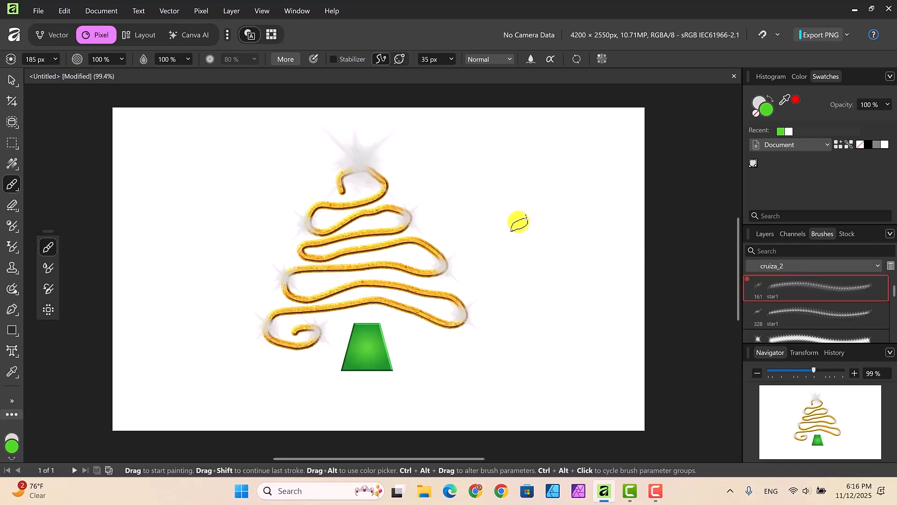
left_click_drag(519, 222, 501, 207)
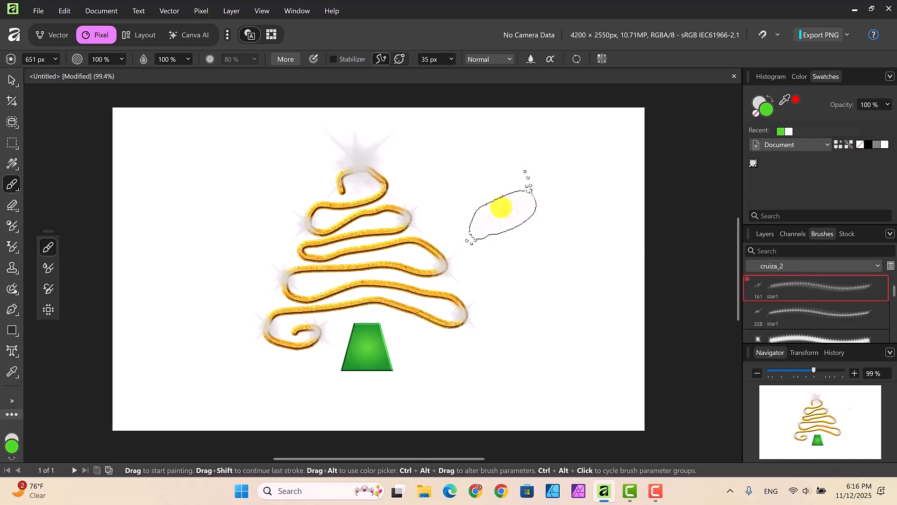
left_click_drag(508, 213, 508, 207)
key("ctrl+z")
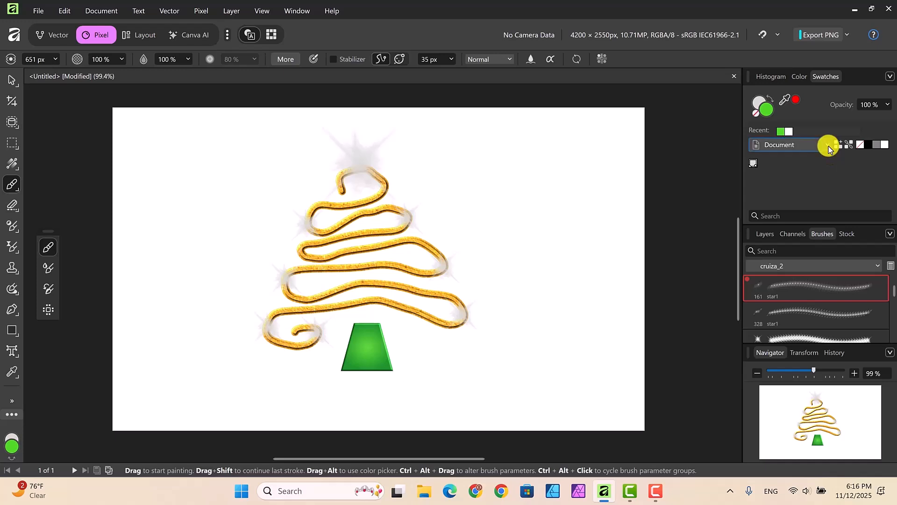
Step: Set the brush colour to a light yellow swatch from the PANTONE+ Pastels & Neons Coated palette
left_click(828, 147)
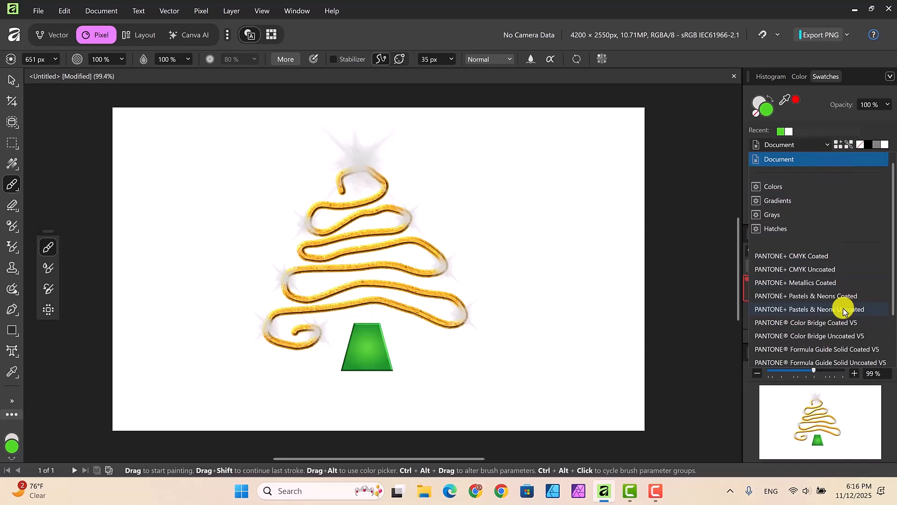
left_click(829, 297)
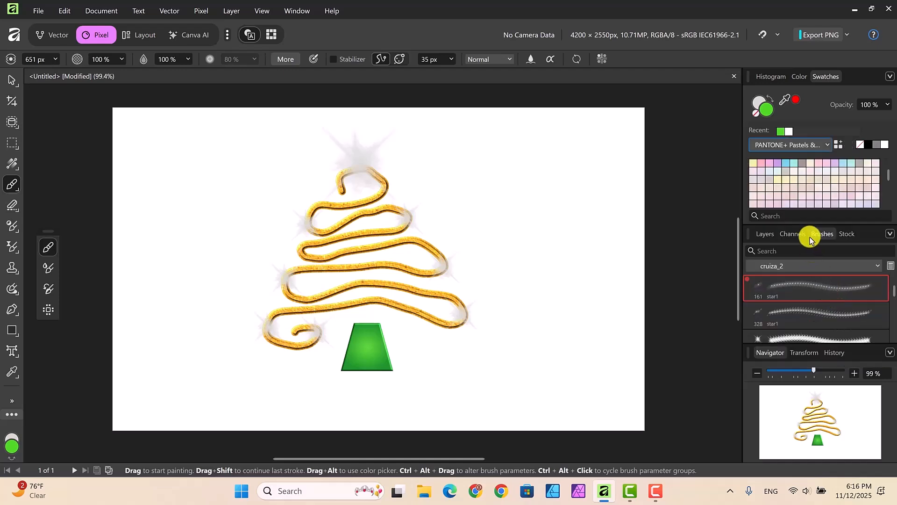
scroll(887, 182, "down", 5)
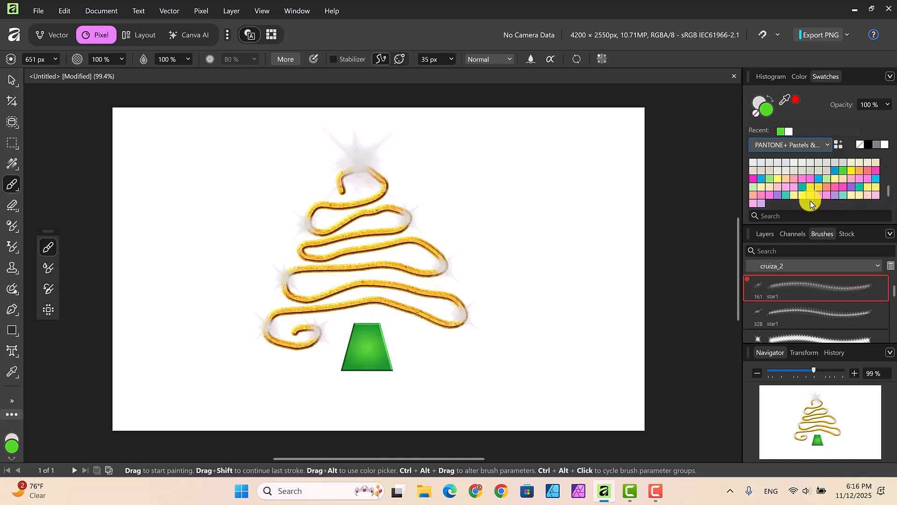
left_click(778, 178)
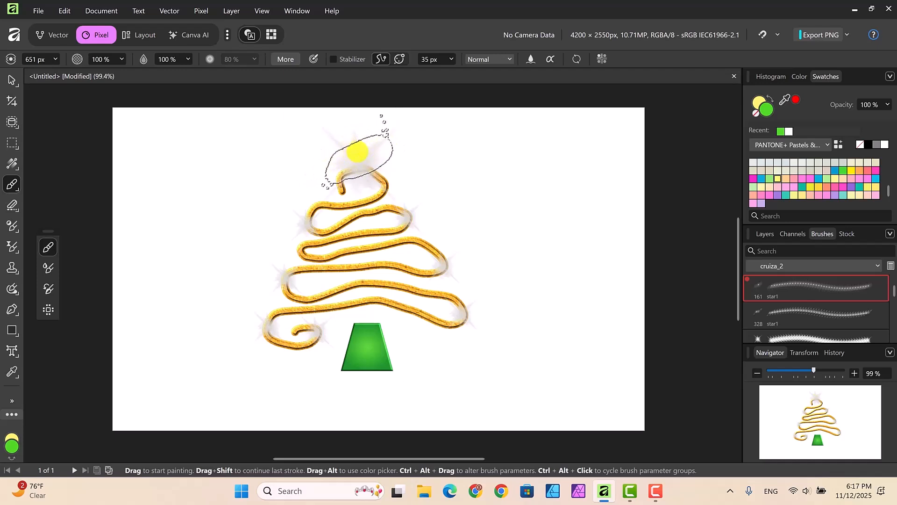
Step: Enlarge the star1 brush to 968 px and stamp a yellow sparkle over the large star at the treetop
key("bracketleft")
key("bracketleft")
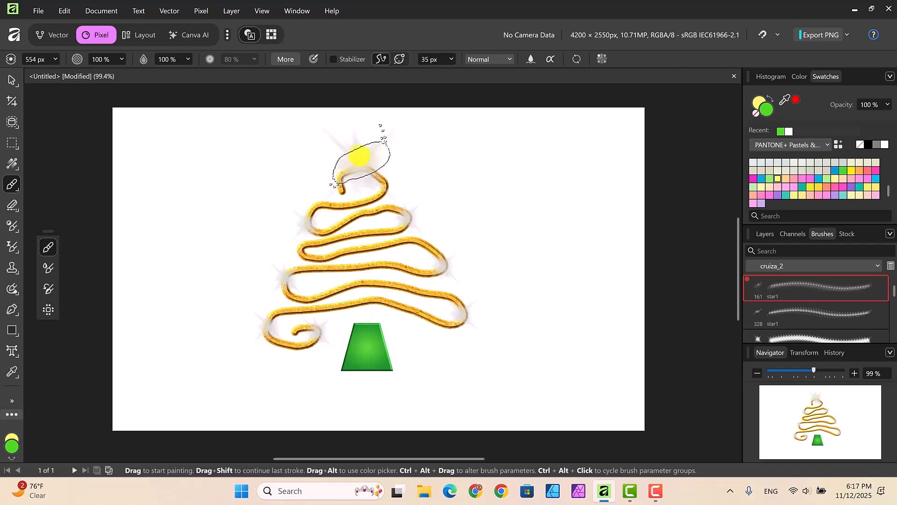
key("bracketright")
key("bracketright")
key("bracketright")
key("bracketright")
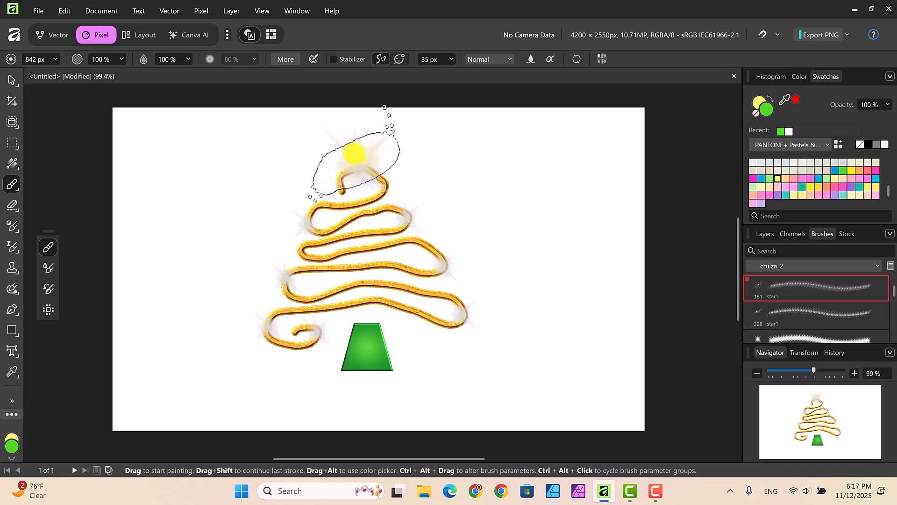
key("bracketright")
left_click_drag(385, 107, 389, 101)
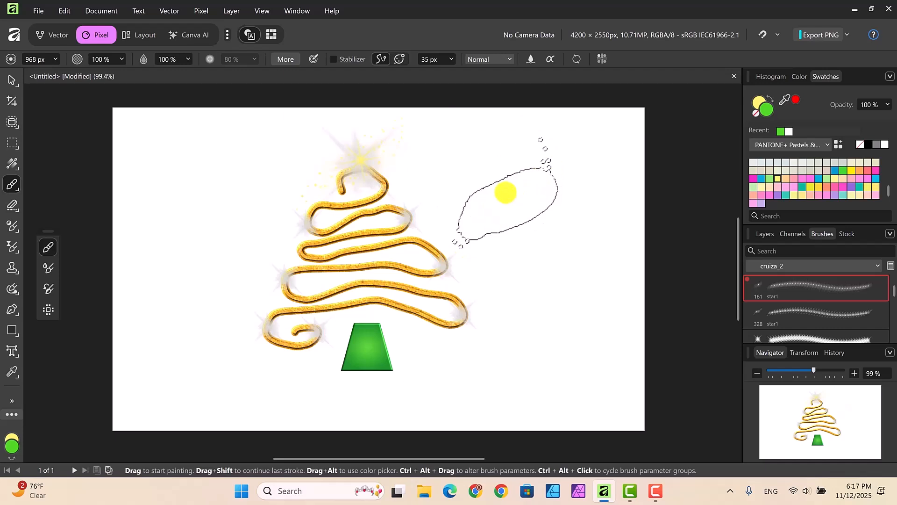
Step: Reduce the star1 brush to 430 px and stamp yellow sparkles over the small stars on the swirl's outer bends
key("[")
key("[")
key("[")
key("[")
key("[")
key("[")
key("[")
key("[")
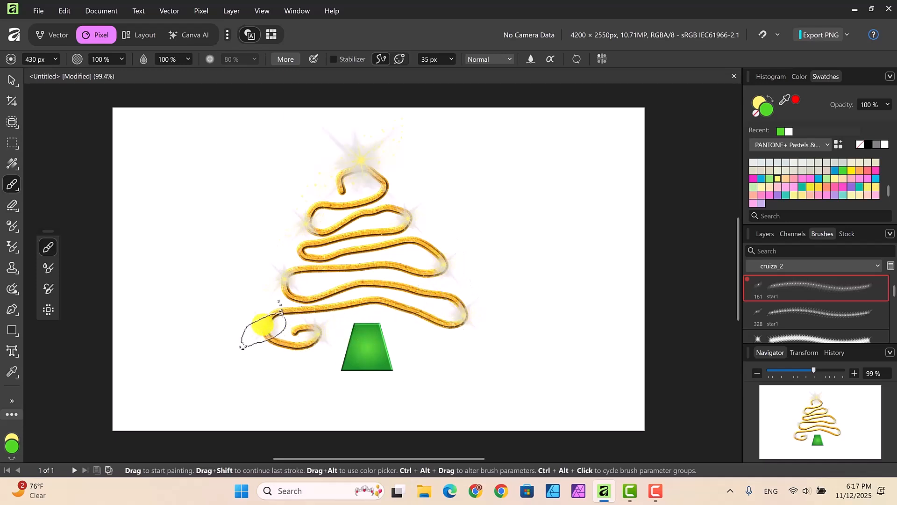
Step: Show the layer list down to the gold texture layer and its clipping mask
left_click(765, 235)
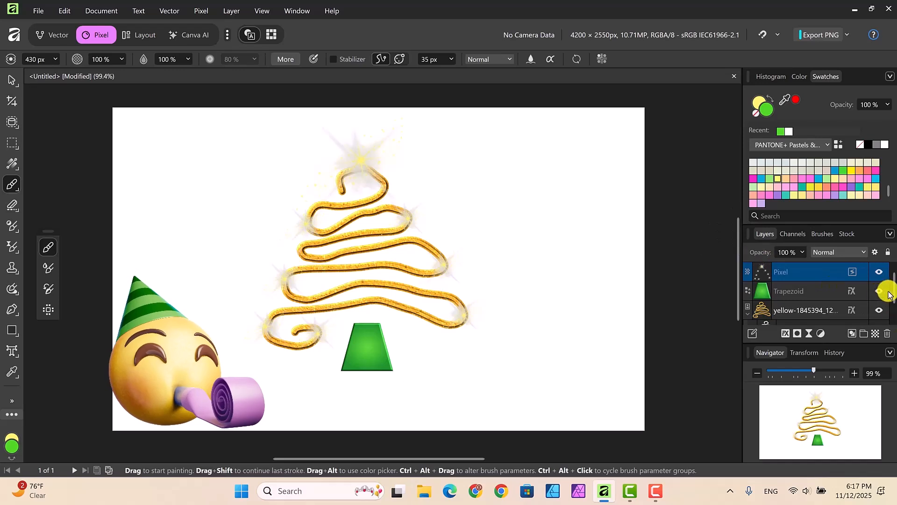
scroll(890, 302, "down", 1)
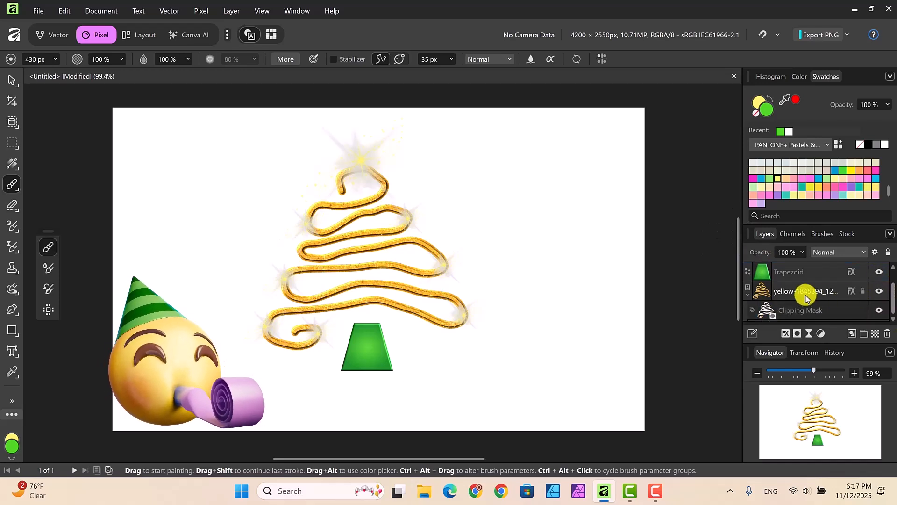